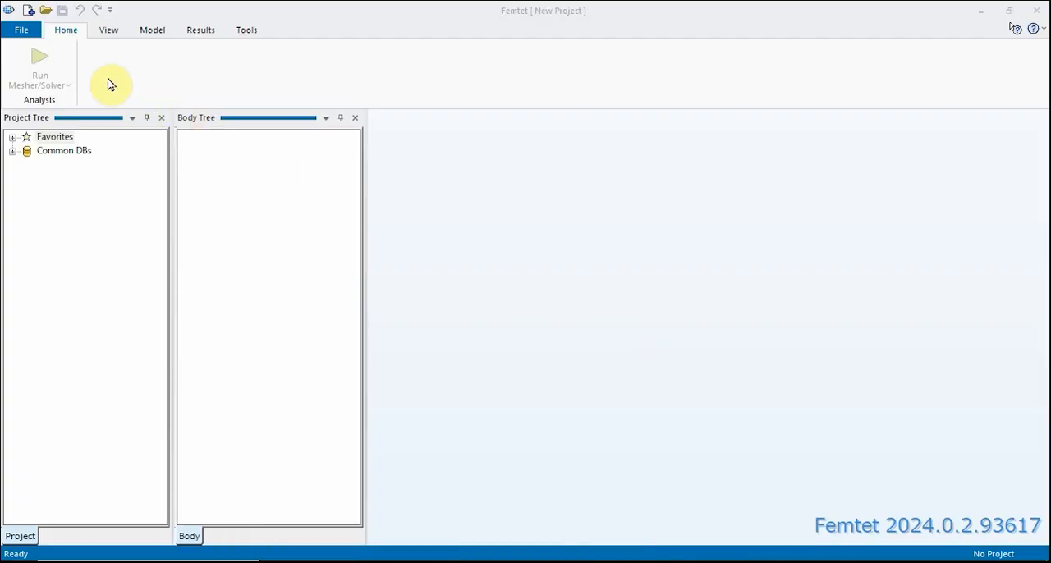
- Create a new project with a 2D analysis space, keeping millimetres as the model unit
{"action": "left_click", "coordinate": [25, 31]}
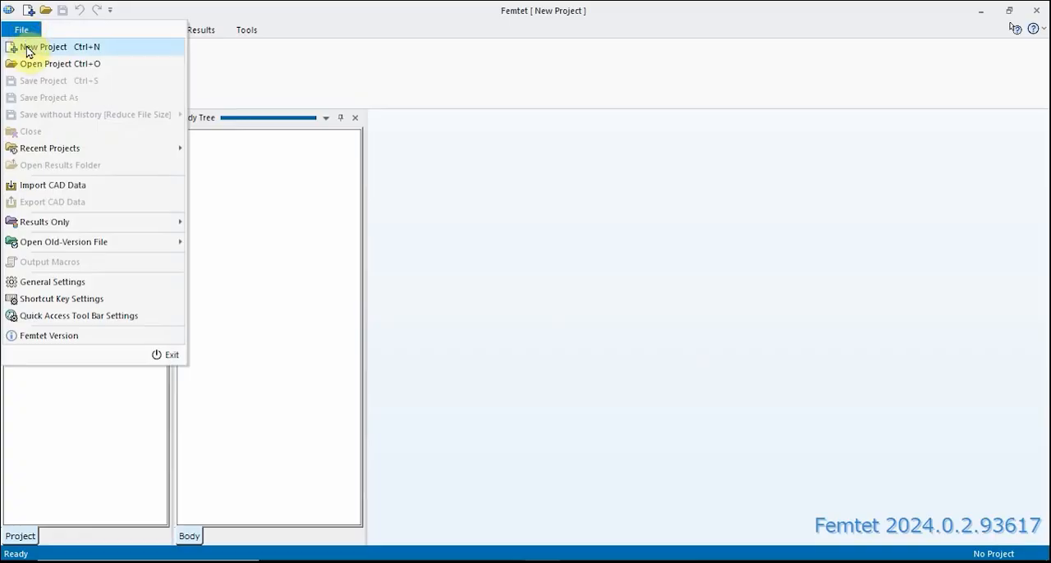
{"action": "left_click", "coordinate": [25, 47]}
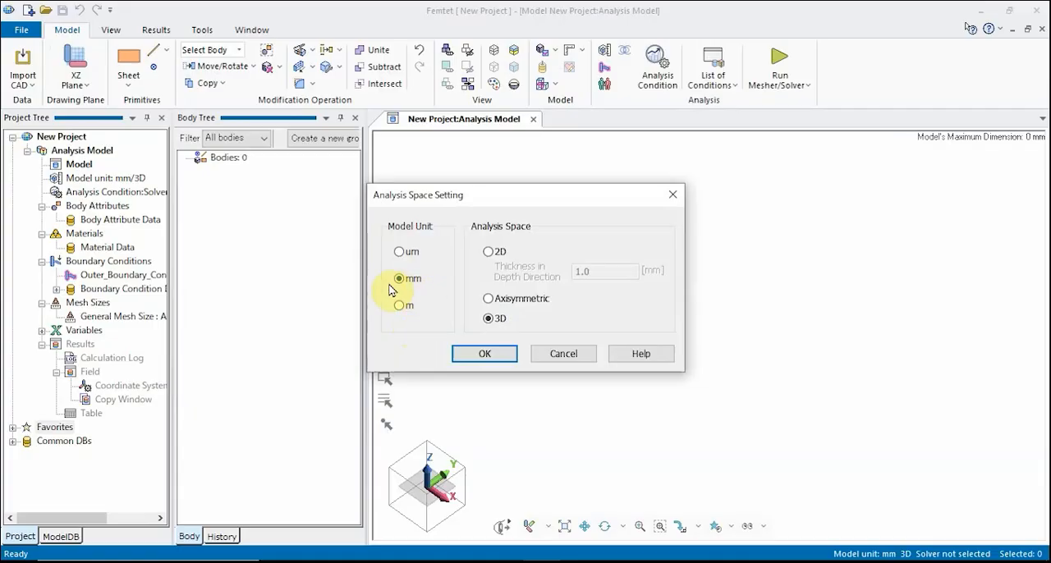
{"action": "left_click", "coordinate": [488, 254]}
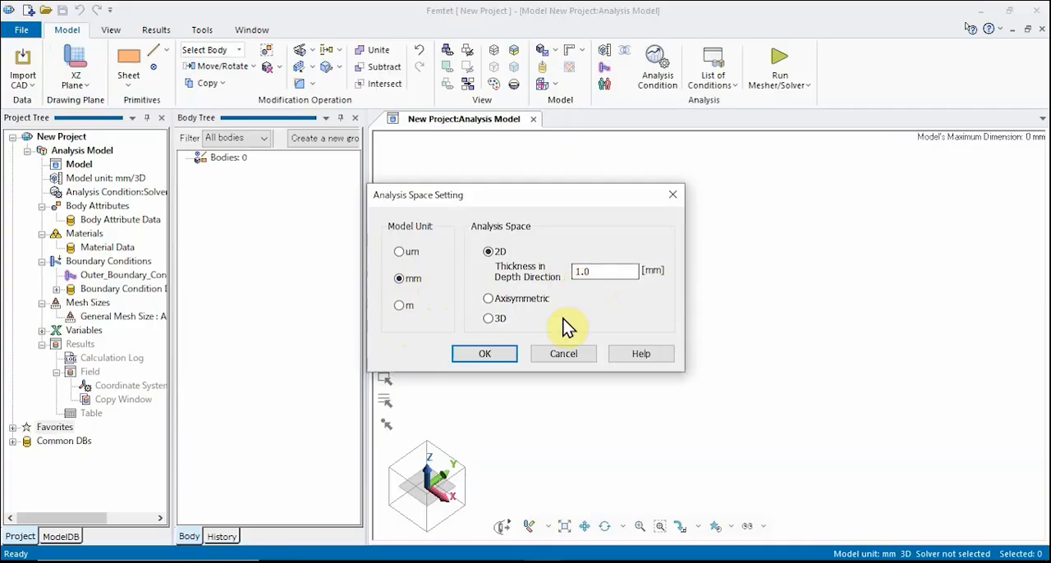
{"action": "left_click", "coordinate": [501, 352]}
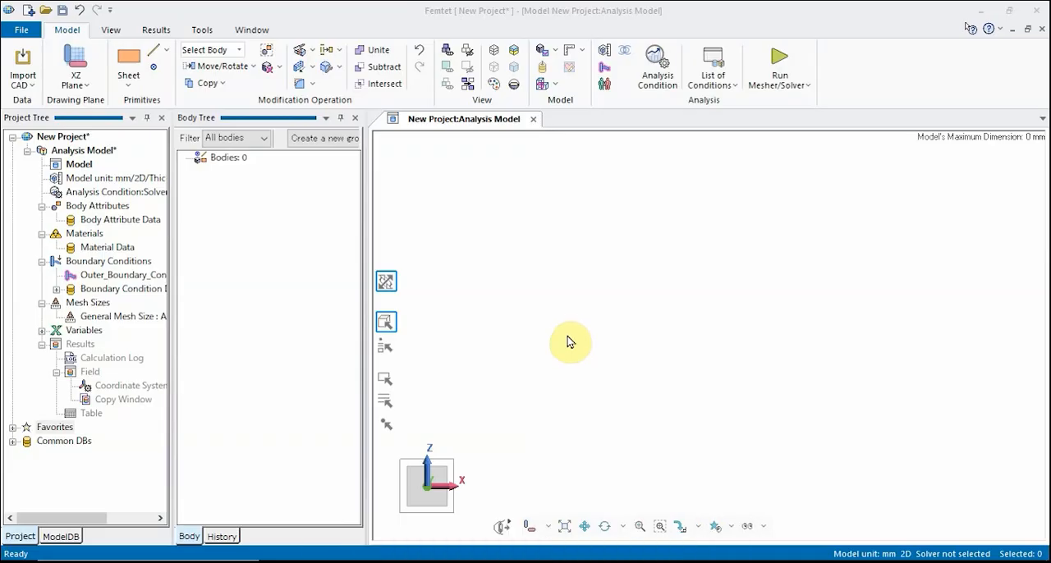
- Create a circular sheet body centred at 0, 0, 0 with a radius of 3 mm
{"action": "left_click", "coordinate": [128, 64]}
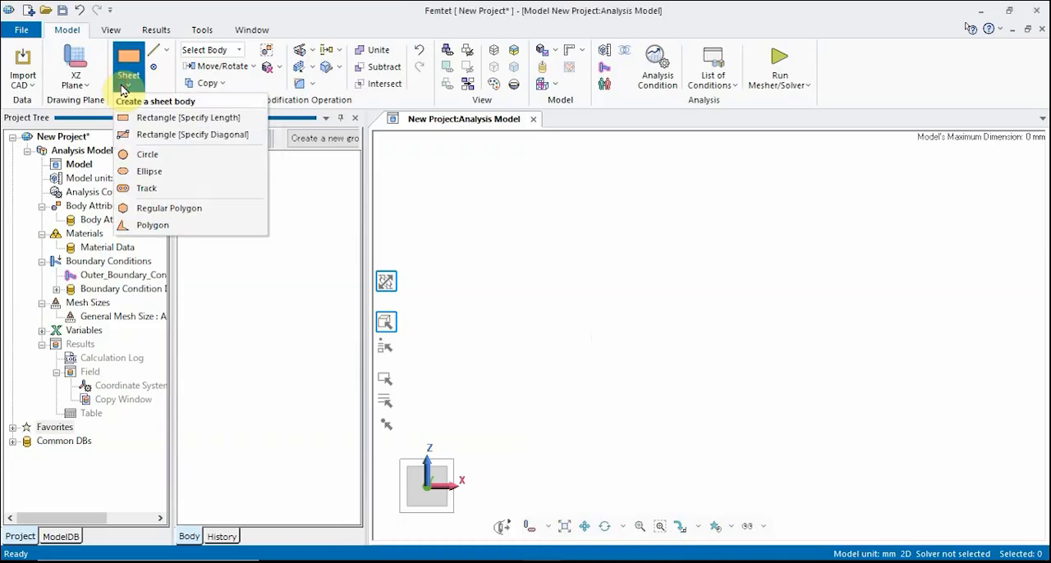
{"action": "left_click", "coordinate": [145, 153]}
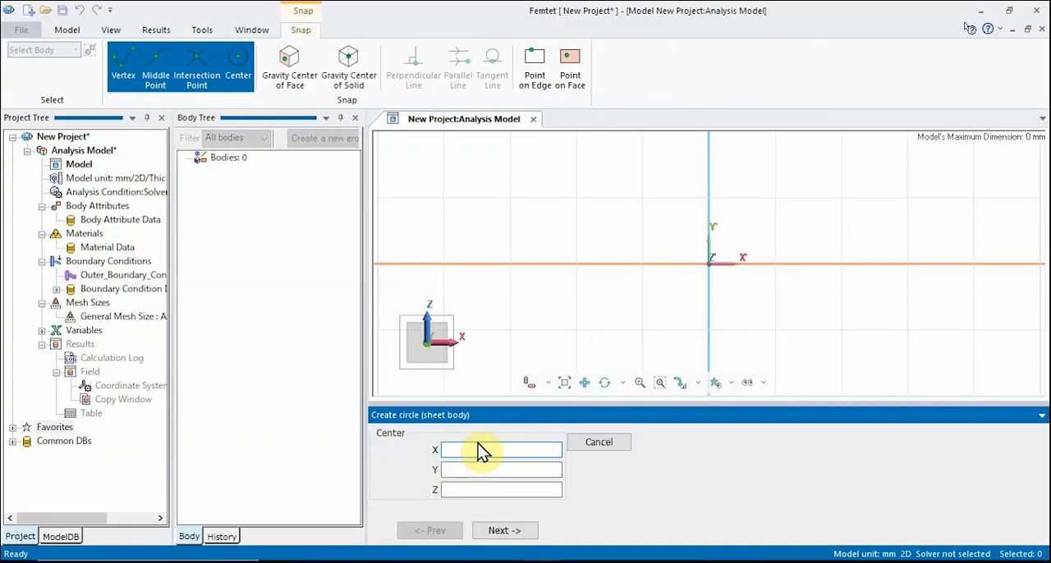
{"action": "type", "text": "0"}
{"action": "left_click", "coordinate": [465, 471]}
{"action": "type", "text": "0"}
{"action": "left_click", "coordinate": [465, 492]}
{"action": "type", "text": "0"}
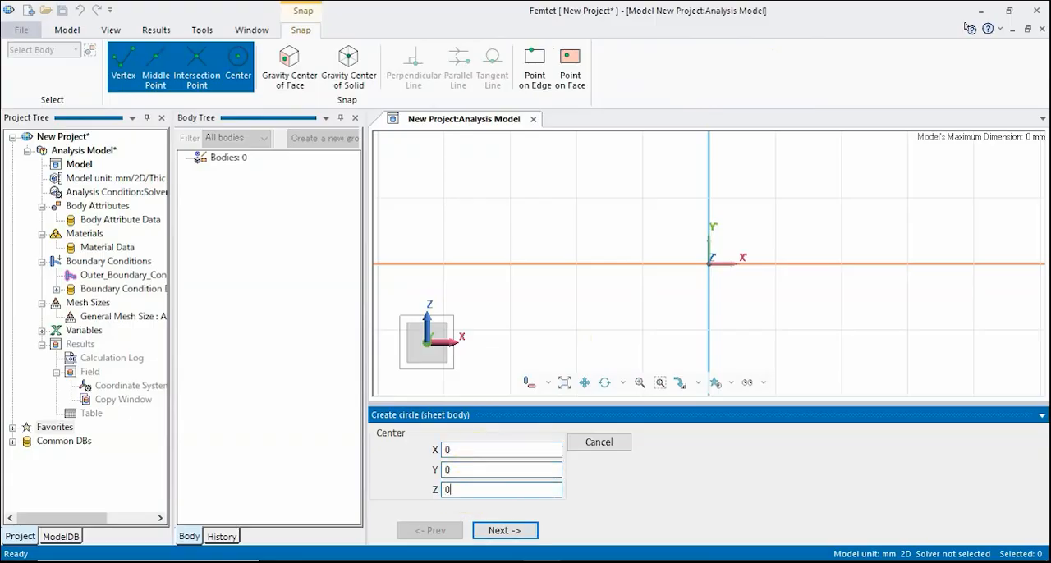
{"action": "left_click", "coordinate": [510, 533]}
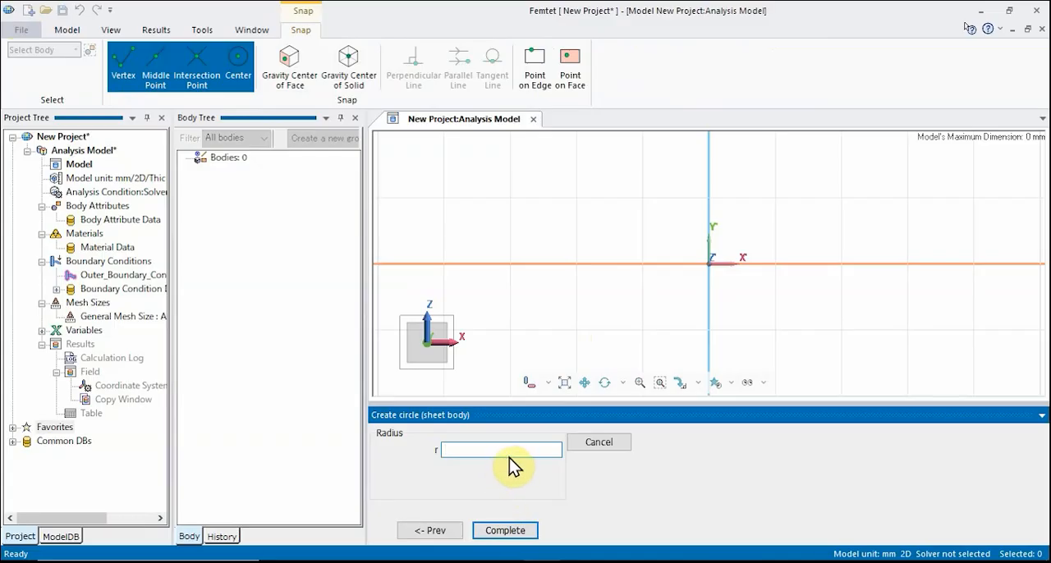
{"action": "type", "text": "3"}
{"action": "left_click", "coordinate": [507, 532]}
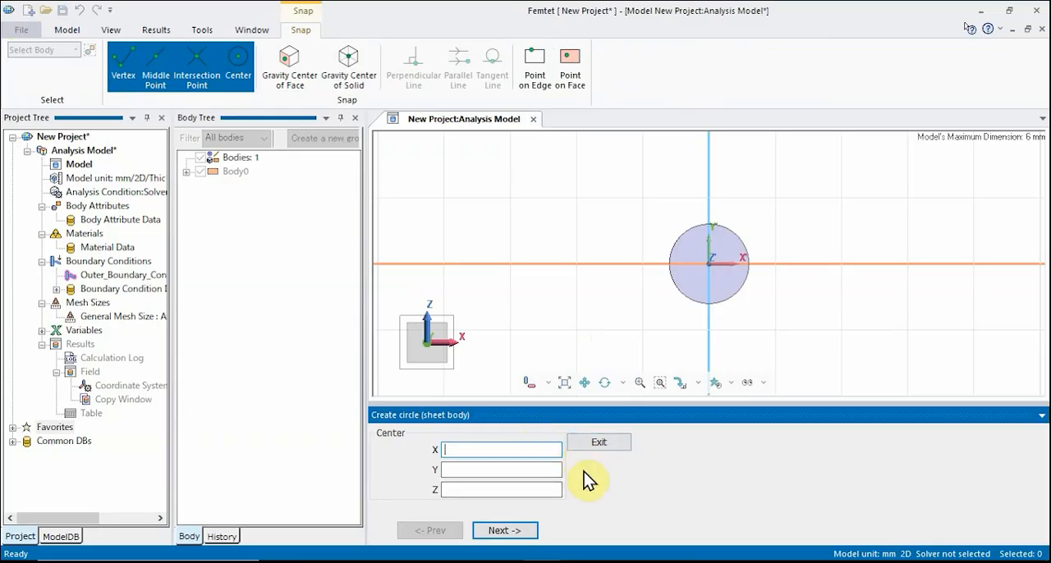
- Create a concentric circular sheet body at 0, 0, 0 with a radius of 1 mm and fit the model in view
{"action": "type", "text": "0"}
{"action": "left_click", "coordinate": [480, 466]}
{"action": "type", "text": "0"}
{"action": "left_click", "coordinate": [484, 490]}
{"action": "type", "text": "0"}
{"action": "left_click", "coordinate": [507, 531]}
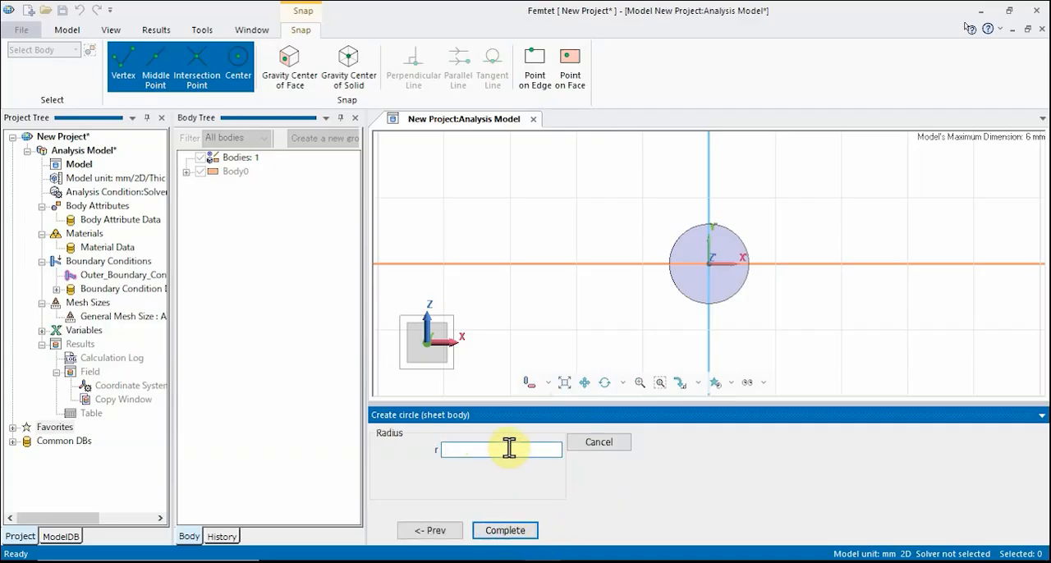
{"action": "type", "text": "1"}
{"action": "left_click", "coordinate": [509, 530]}
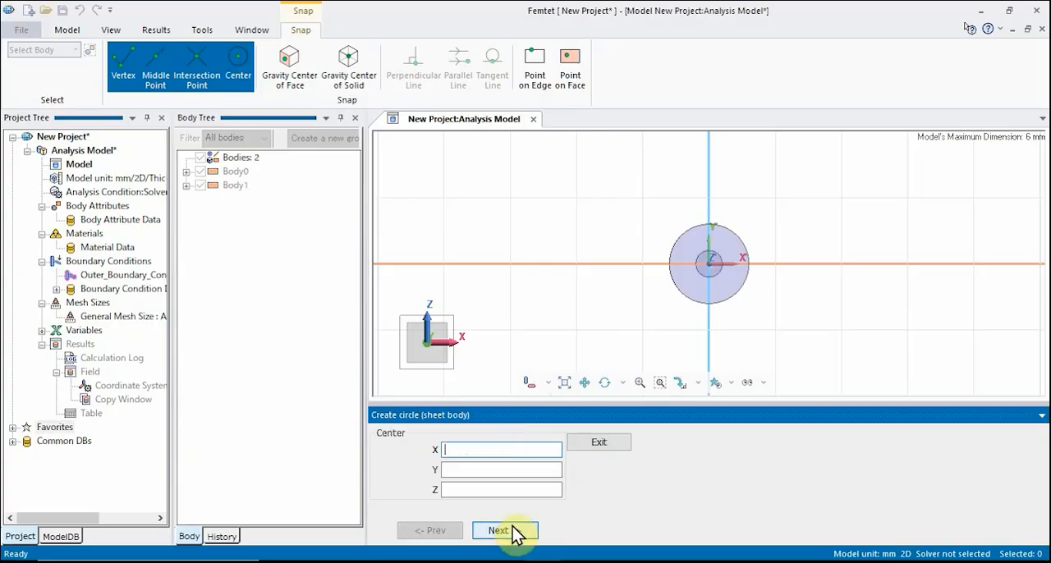
{"action": "left_click", "coordinate": [600, 443]}
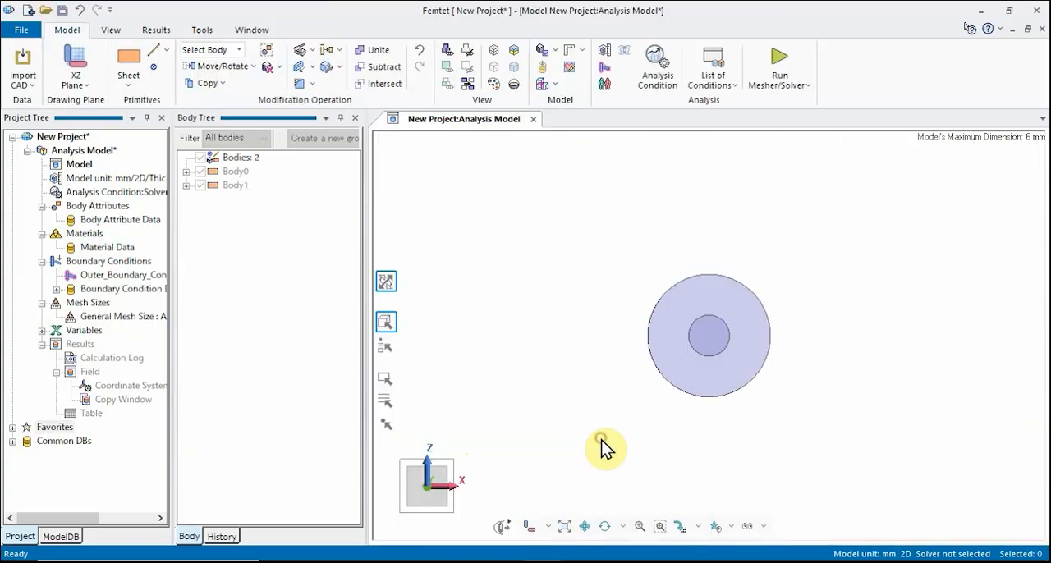
{"action": "left_click", "coordinate": [565, 527]}
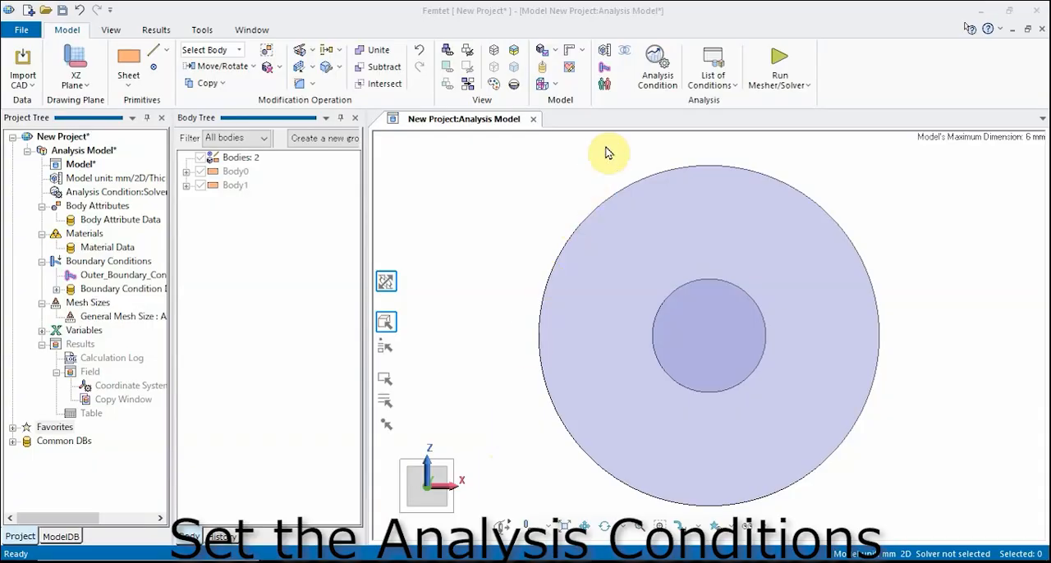
- Enable electromagnetic analysis (Hertz) in the analysis conditions, keeping waveguide analysis as the analysis type
{"action": "left_click", "coordinate": [661, 76]}
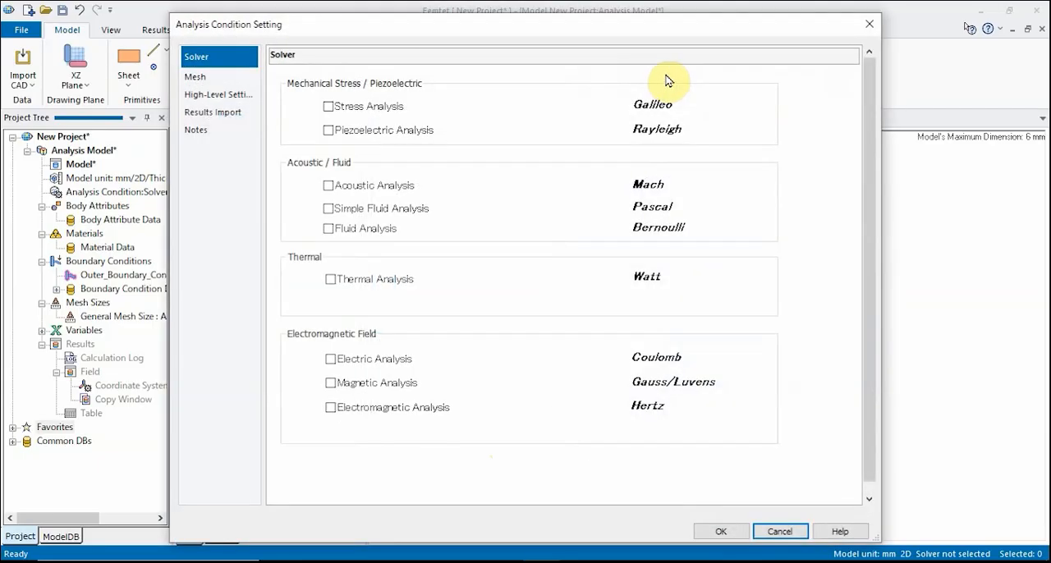
{"action": "left_click", "coordinate": [332, 409]}
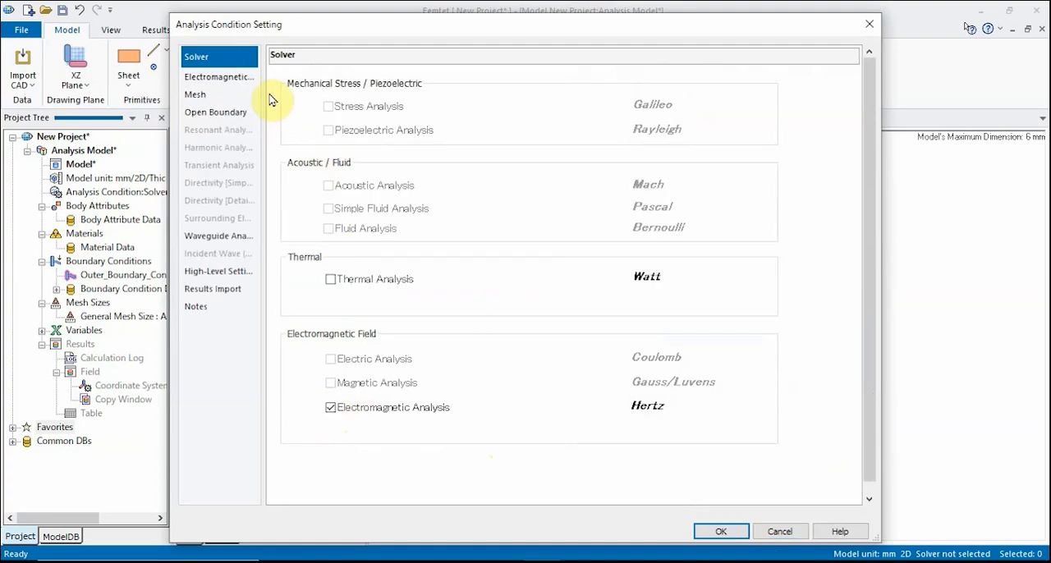
{"action": "left_click", "coordinate": [221, 78]}
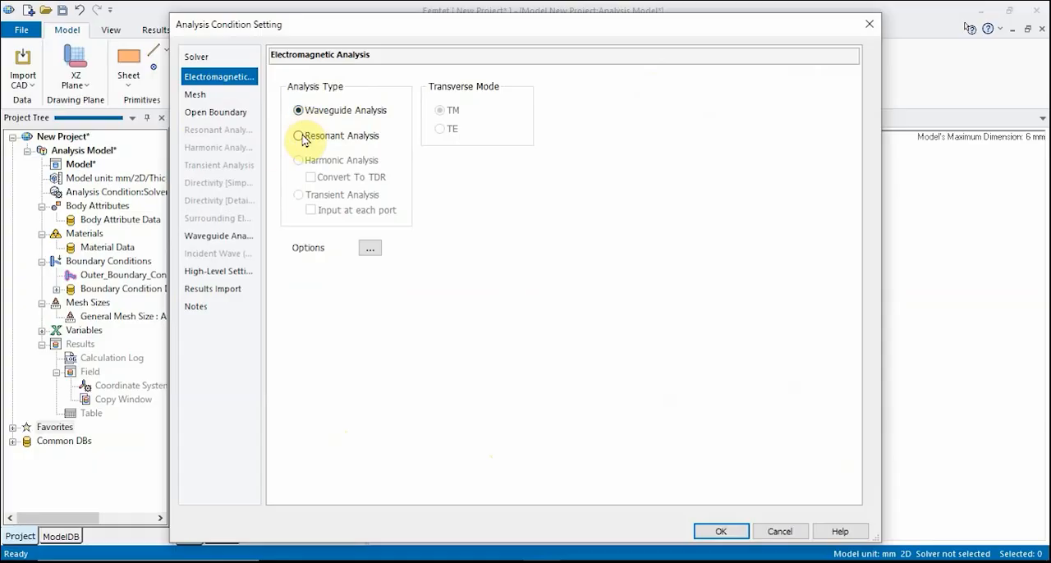
- Set both the minimum and maximum frequency of the waveguide propagation constant analysis to 1 GHz
{"action": "left_click", "coordinate": [229, 238]}
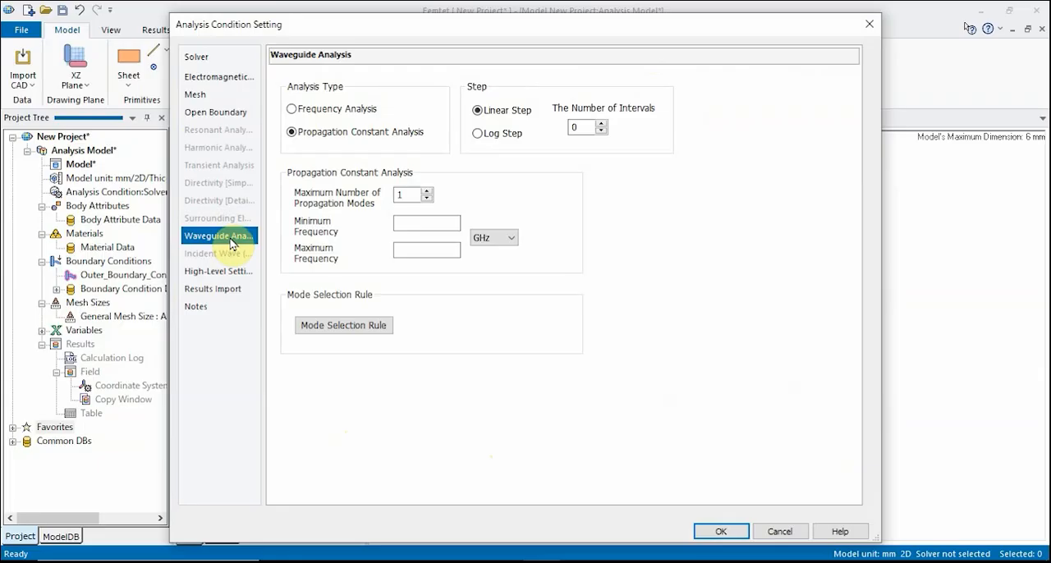
{"action": "left_click", "coordinate": [420, 224]}
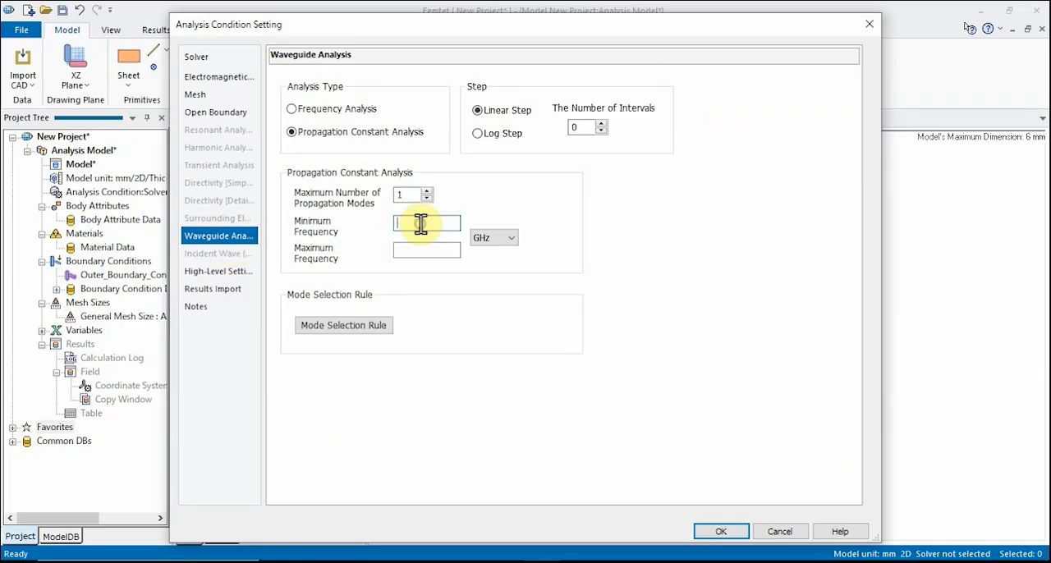
{"action": "type", "text": "1"}
{"action": "left_click", "coordinate": [422, 249]}
{"action": "type", "text": "1"}
- Set the reference frequency for frequency-dependent meshing to 1 GHz and apply the analysis conditions
{"action": "left_click", "coordinate": [206, 100]}
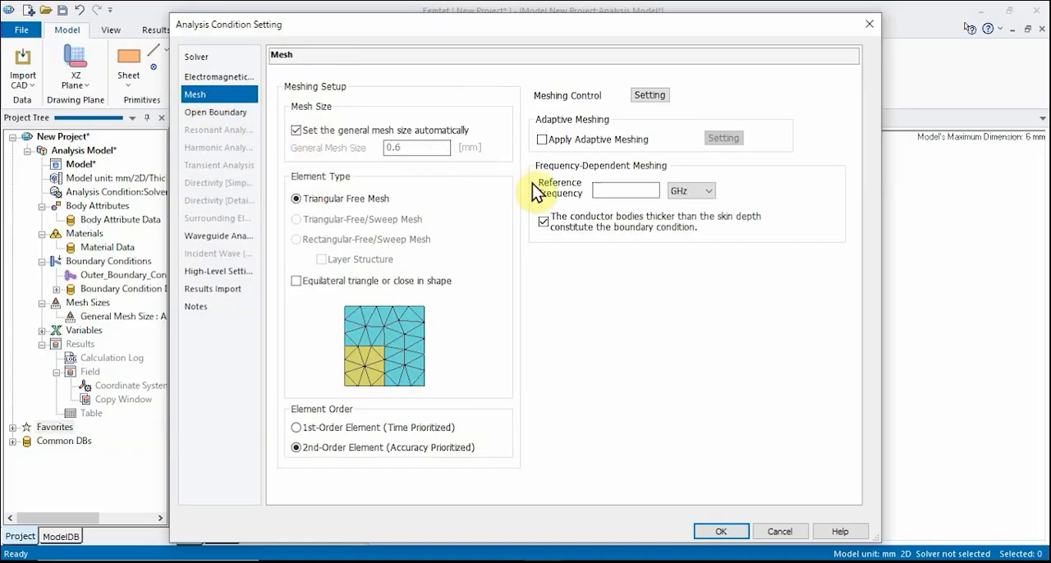
{"action": "left_click", "coordinate": [623, 190]}
{"action": "type", "text": "1"}
{"action": "left_click", "coordinate": [734, 530]}
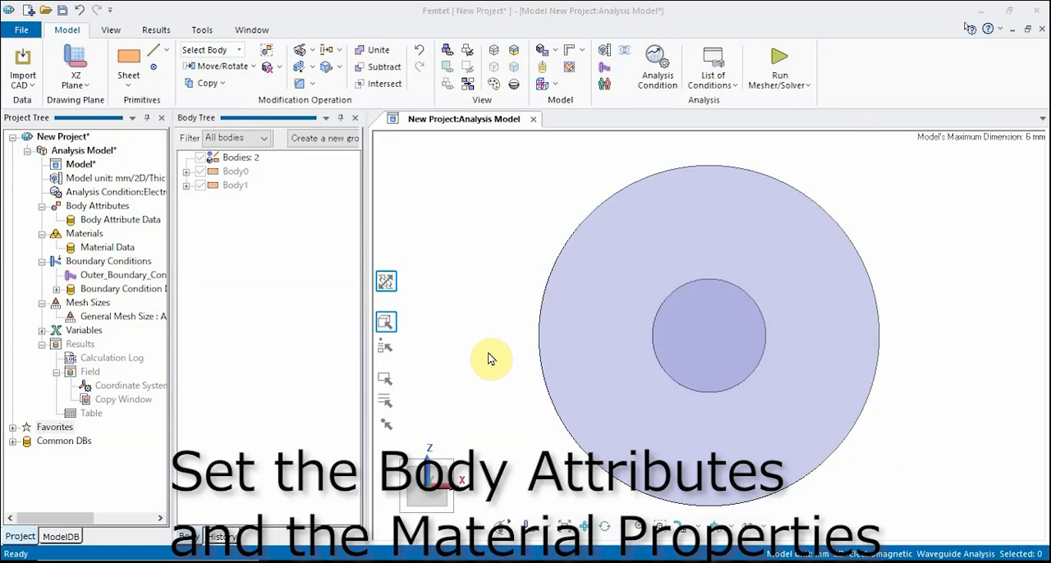
- Assign the inner circle the body attribute Inner and the metal material 003_Ag
{"action": "left_click", "coordinate": [709, 311]}
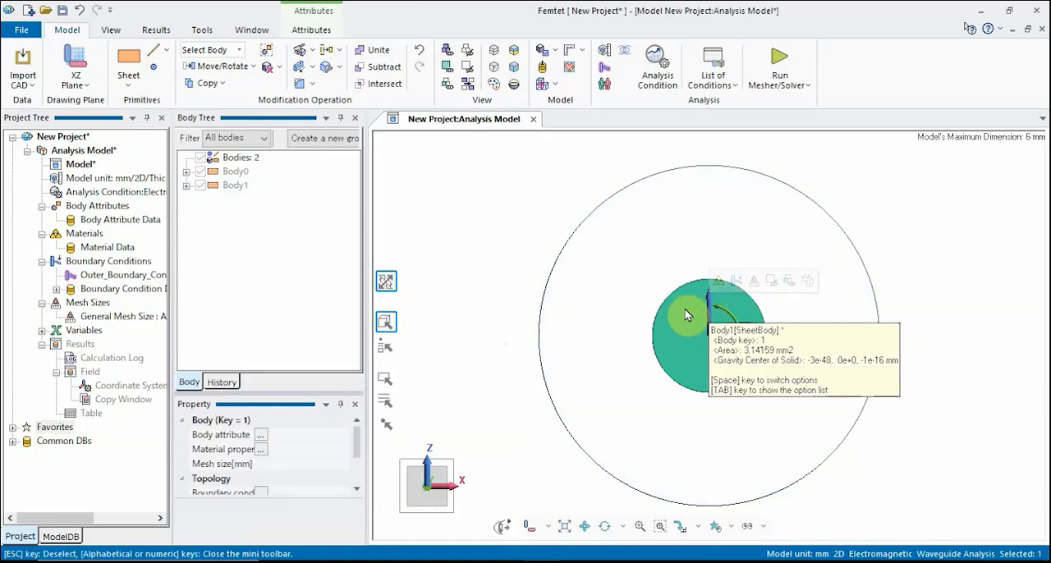
{"action": "right_click", "coordinate": [688, 315]}
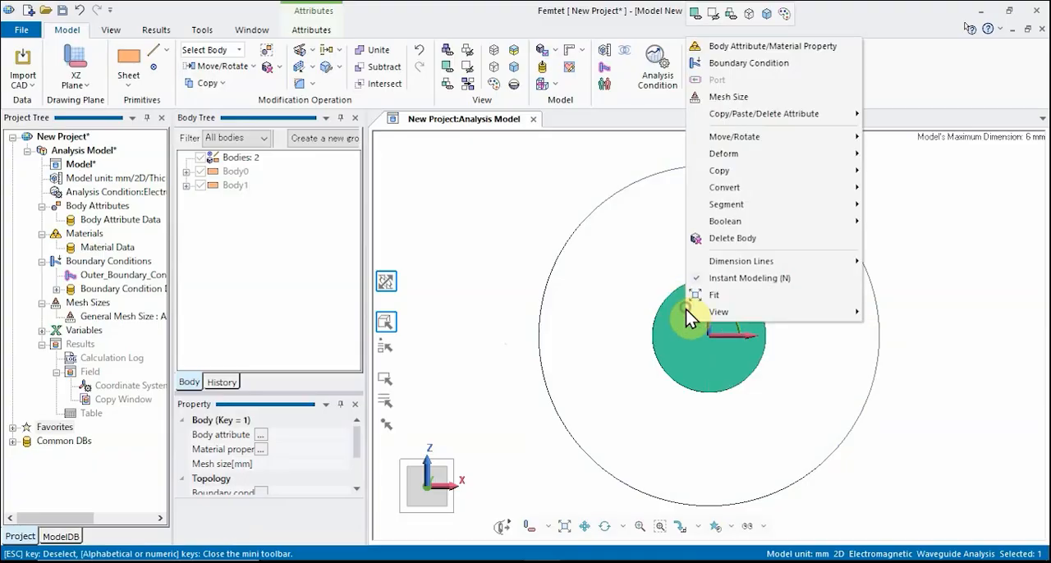
{"action": "left_click", "coordinate": [811, 43]}
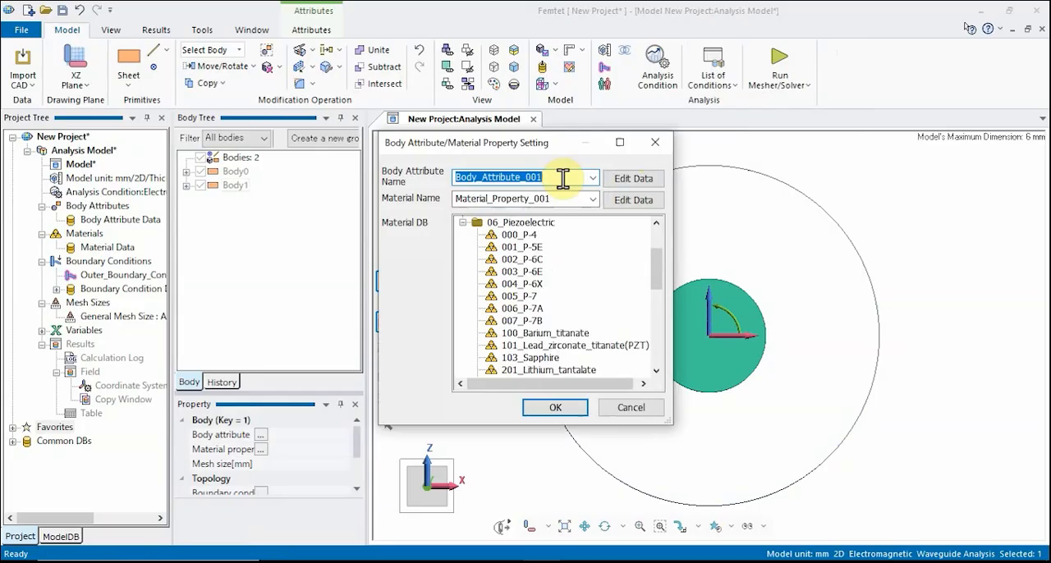
{"action": "type", "text": "Inner"}
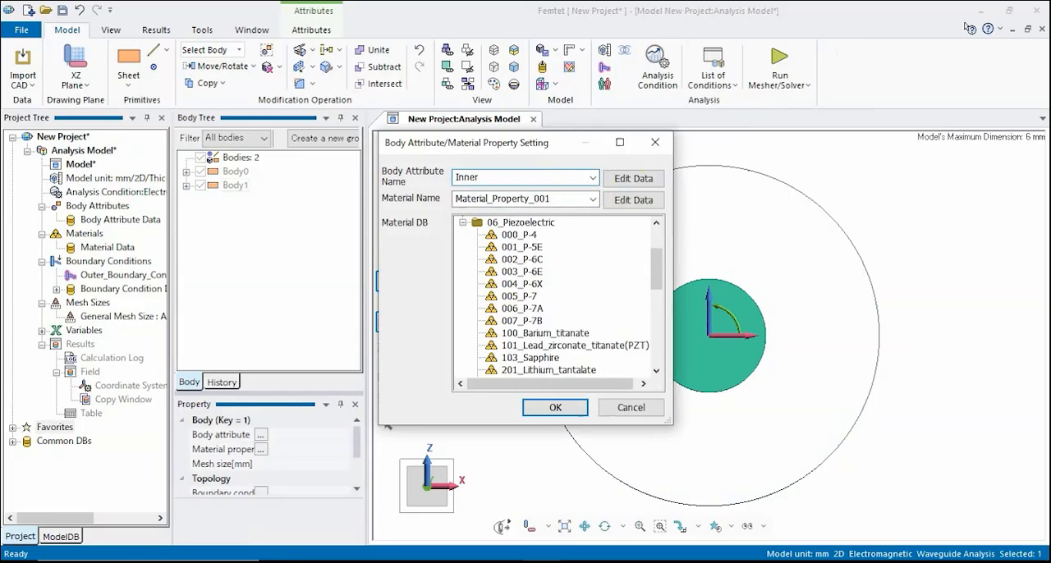
{"action": "left_click", "coordinate": [463, 223]}
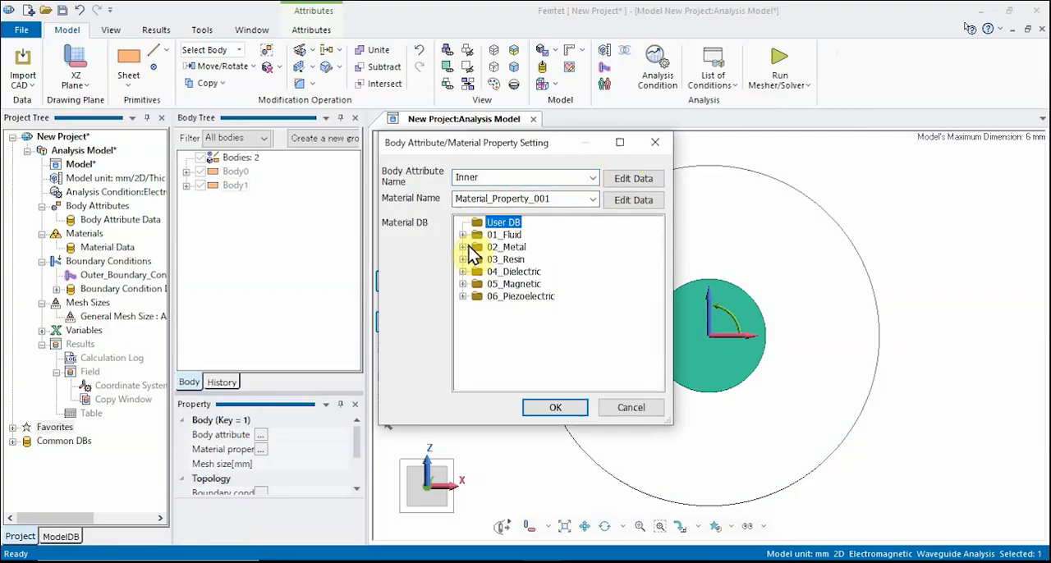
{"action": "left_click", "coordinate": [464, 248]}
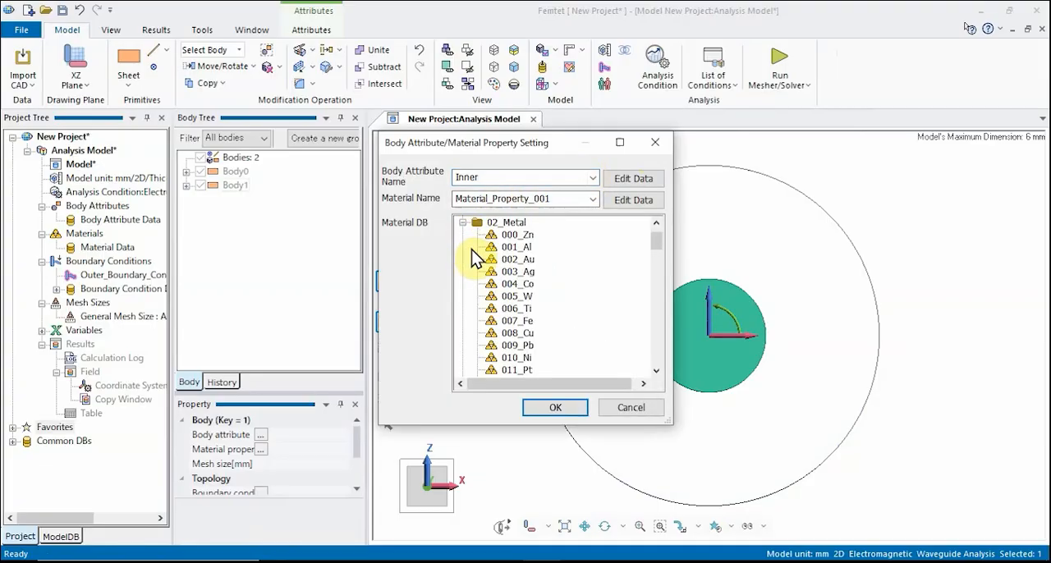
{"action": "left_click", "coordinate": [503, 272]}
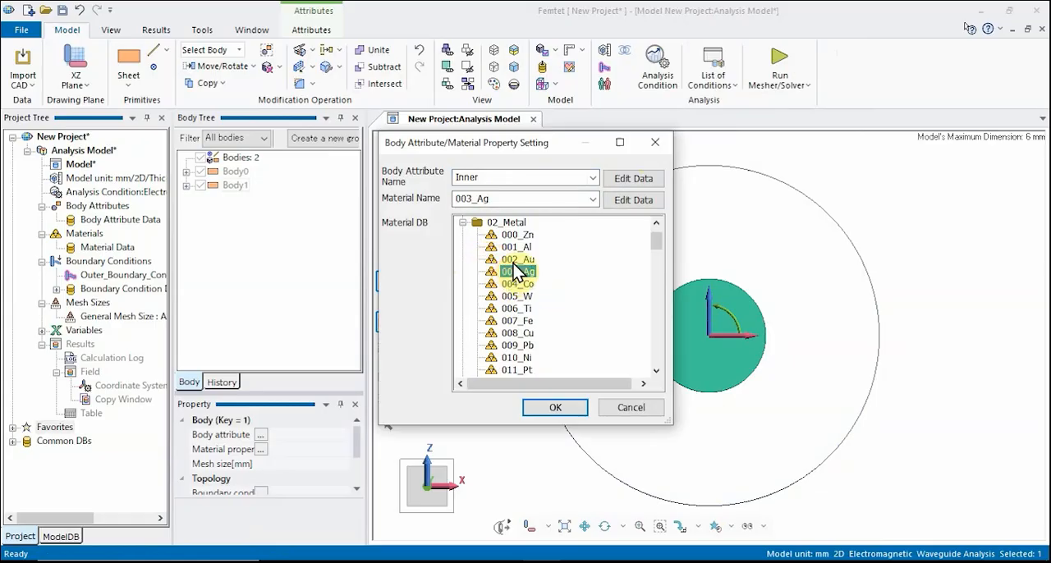
{"action": "left_click", "coordinate": [551, 406]}
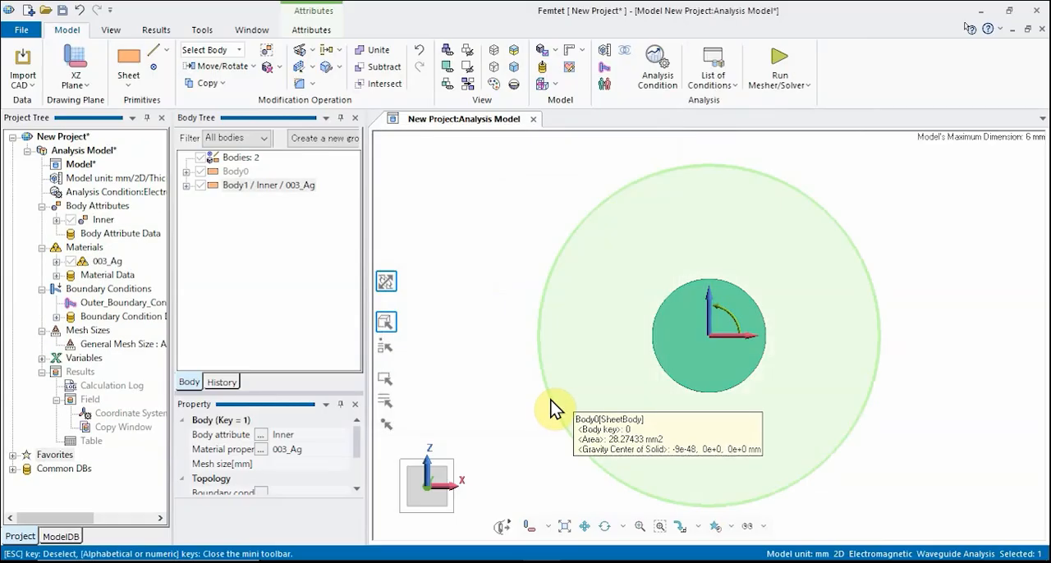
- Assign the outer circle the body attribute Air and the fluid material 000_Air
{"action": "left_click", "coordinate": [509, 310]}
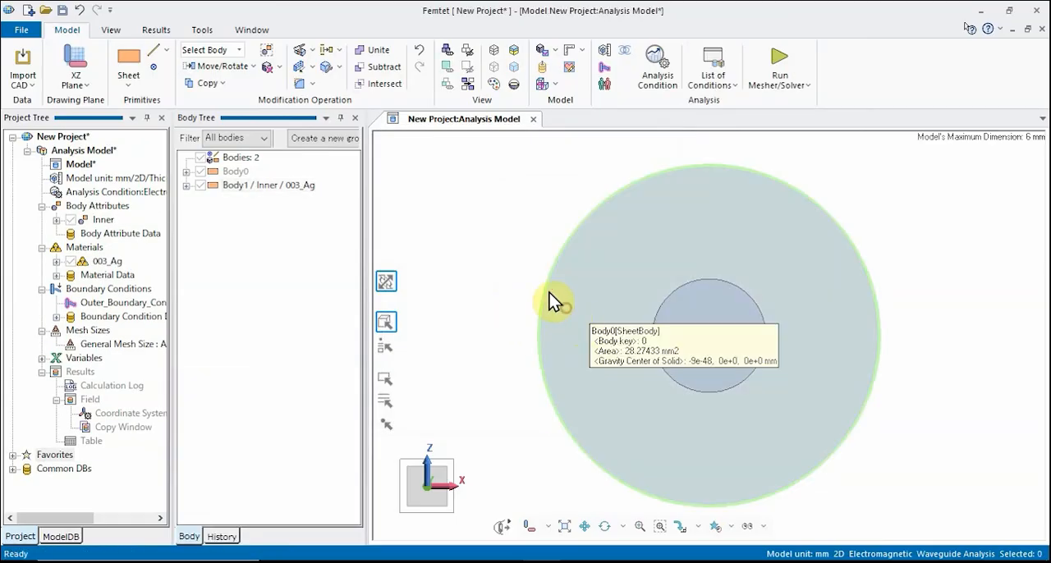
{"action": "left_click", "coordinate": [565, 310]}
{"action": "right_click", "coordinate": [567, 310]}
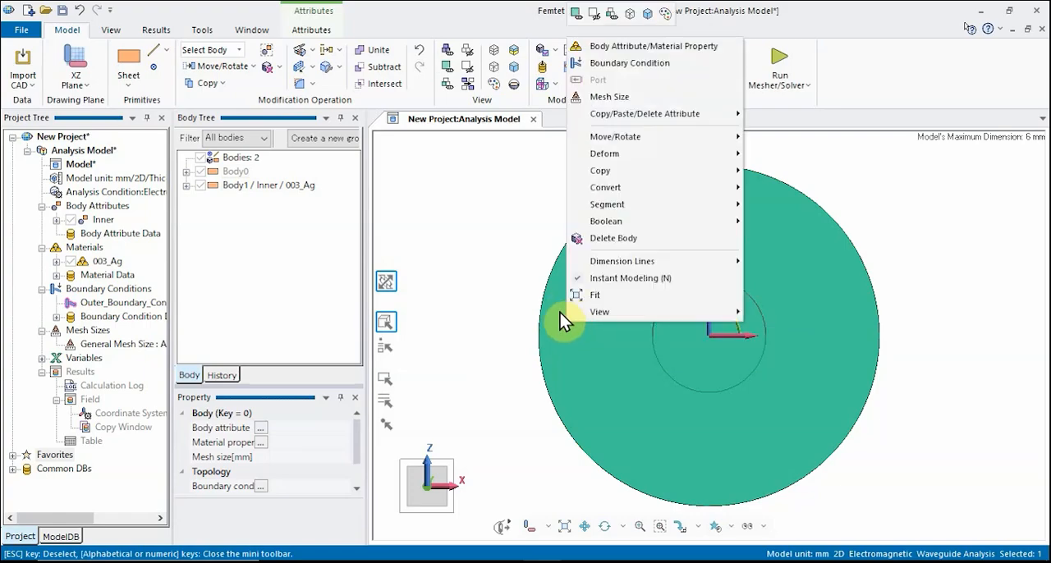
{"action": "left_click", "coordinate": [633, 46]}
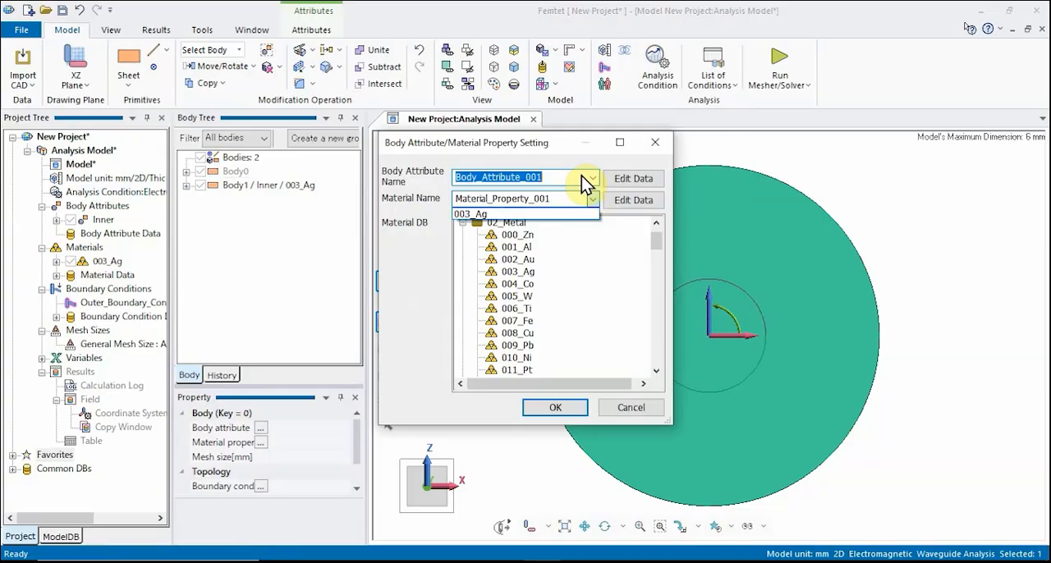
{"action": "type", "text": "Air"}
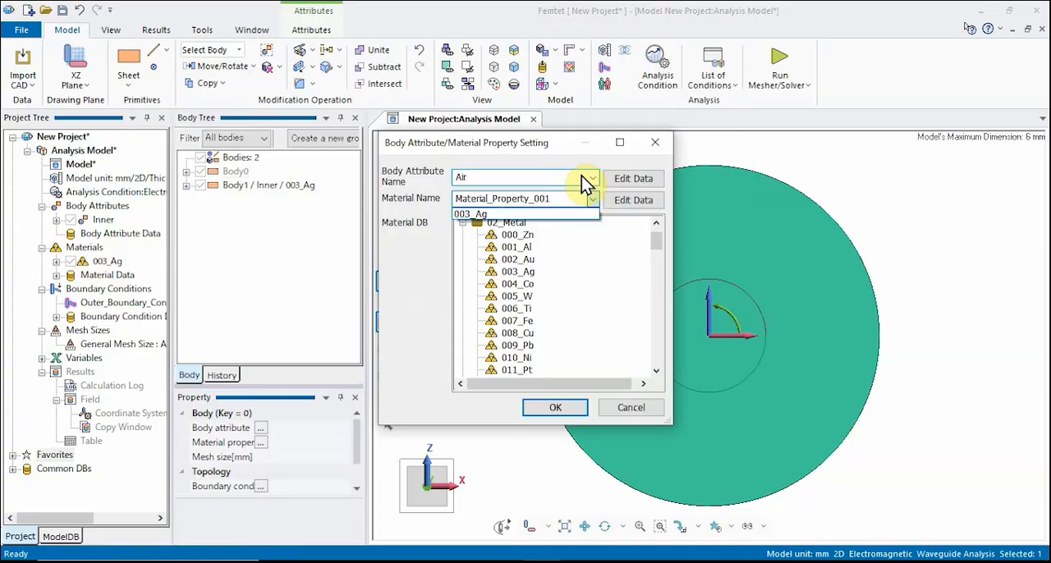
{"action": "left_click", "coordinate": [591, 200]}
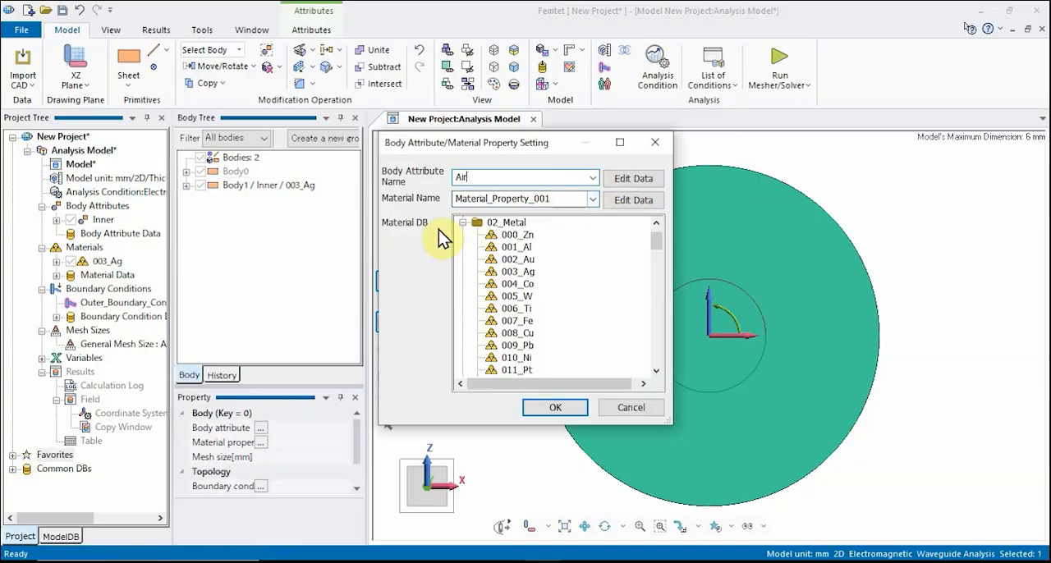
{"action": "left_click", "coordinate": [462, 223]}
{"action": "left_click", "coordinate": [474, 235]}
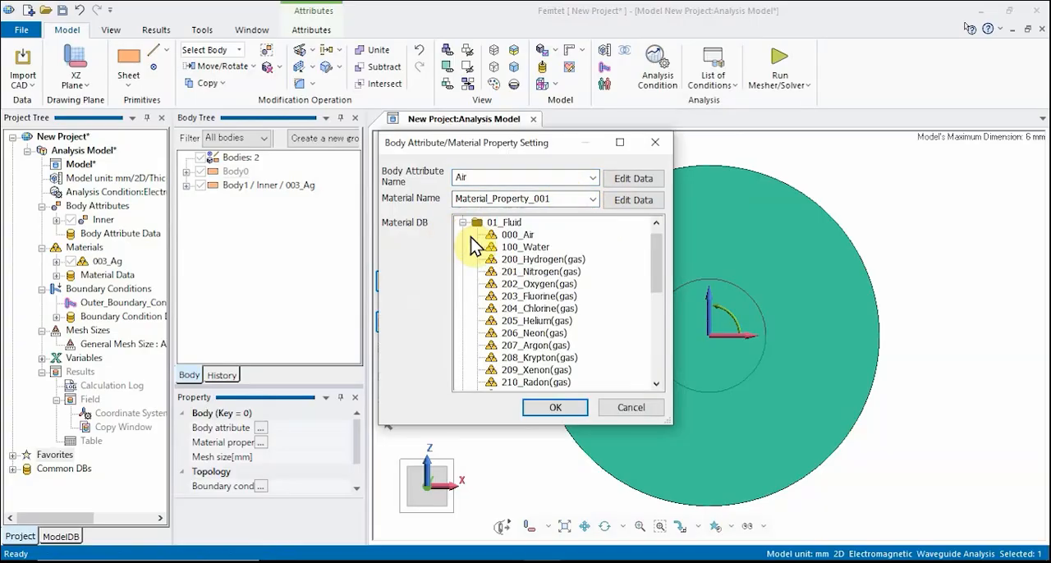
{"action": "left_click", "coordinate": [515, 236]}
{"action": "left_click", "coordinate": [554, 407]}
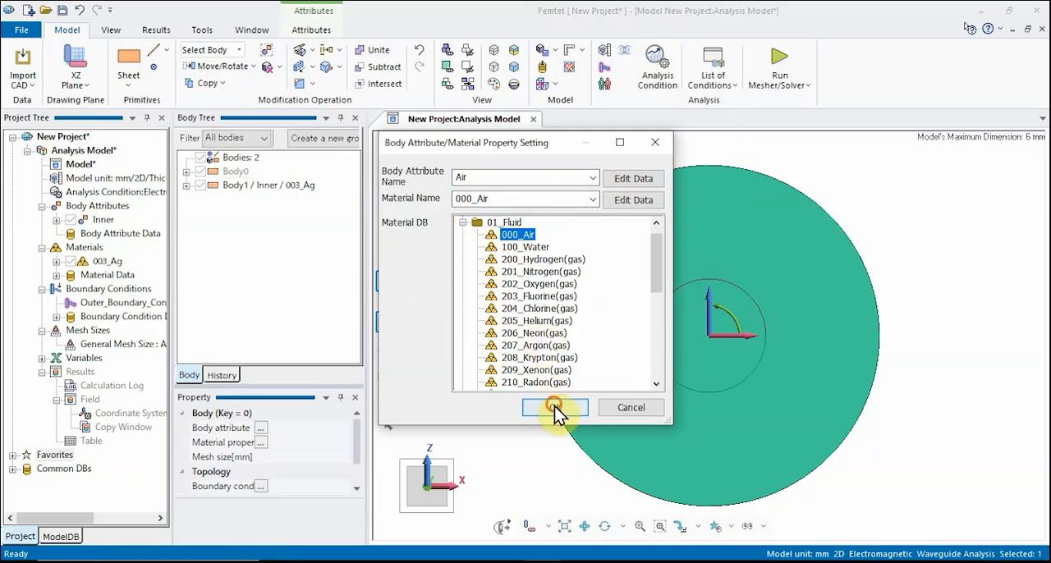
- Start a new line with its start point at X 0, Y 0, Z 1
{"action": "left_click", "coordinate": [497, 287]}
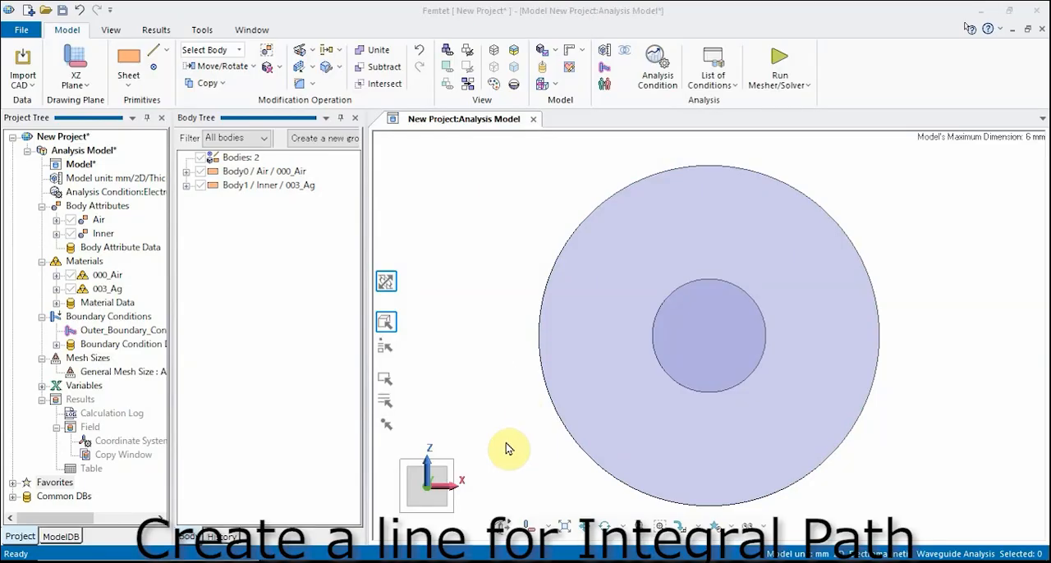
{"action": "left_click", "coordinate": [167, 52]}
{"action": "left_click", "coordinate": [175, 83]}
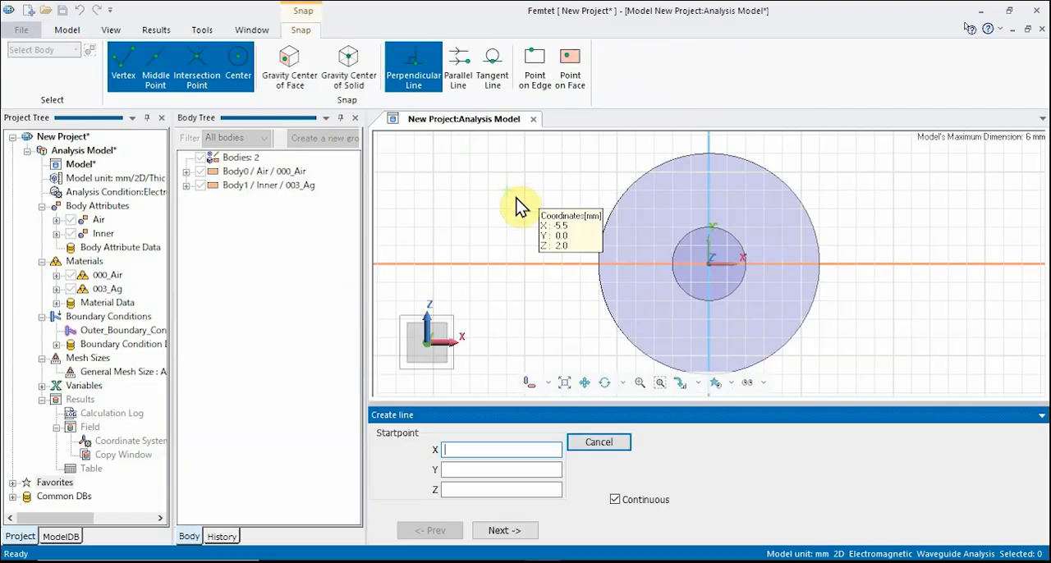
{"action": "type", "text": "0"}
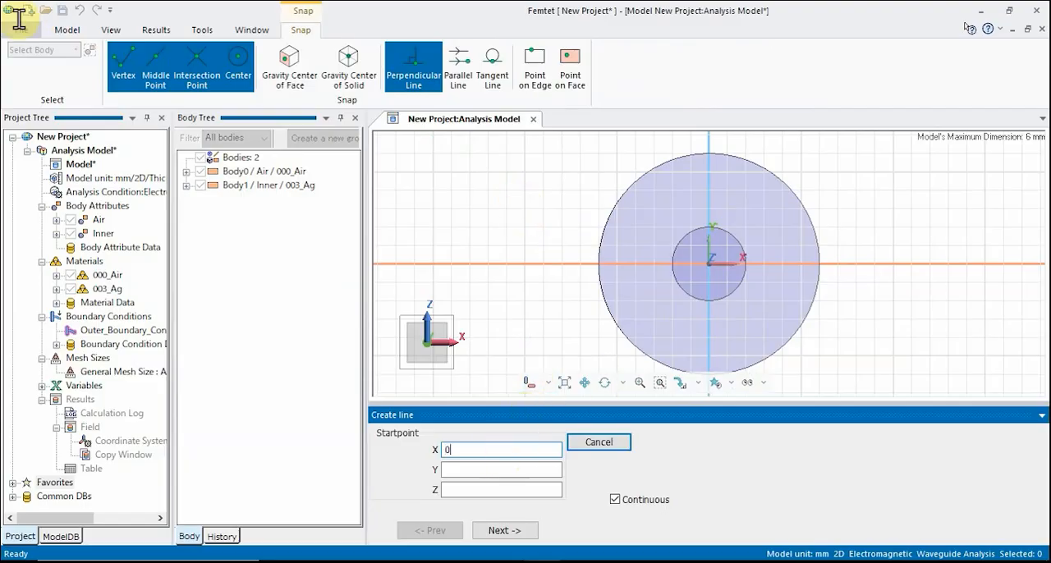
{"action": "left_click", "coordinate": [522, 466]}
{"action": "type", "text": "0"}
{"action": "left_click", "coordinate": [499, 488]}
{"action": "type", "text": "1"}
{"action": "left_click", "coordinate": [504, 530]}
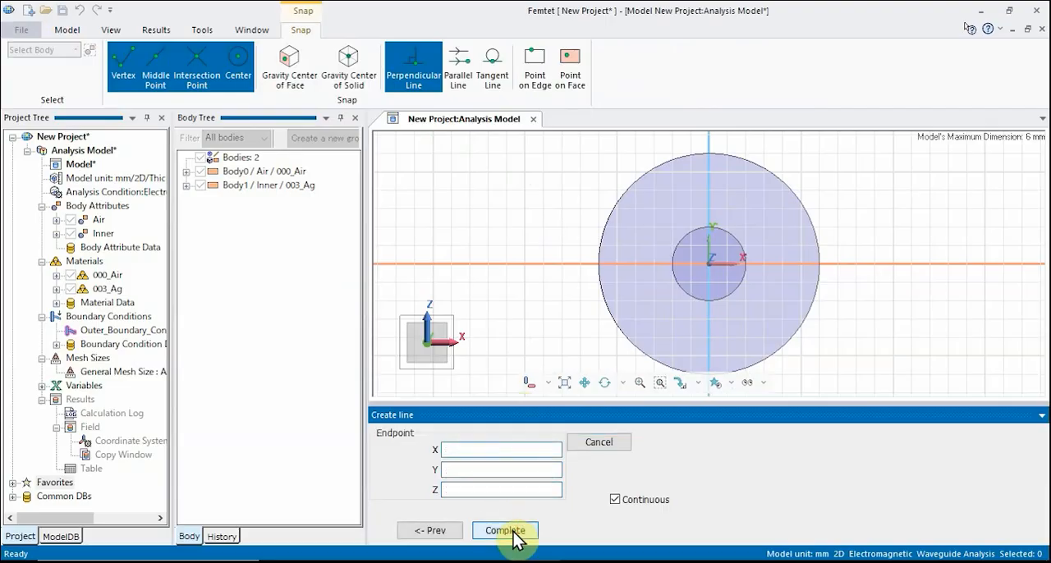
- Set the line's endpoint to X 0, Y 0, Z 3 and finish line creation
{"action": "type", "text": "0"}
{"action": "left_click", "coordinate": [514, 467]}
{"action": "type", "text": "0"}
{"action": "left_click", "coordinate": [500, 489]}
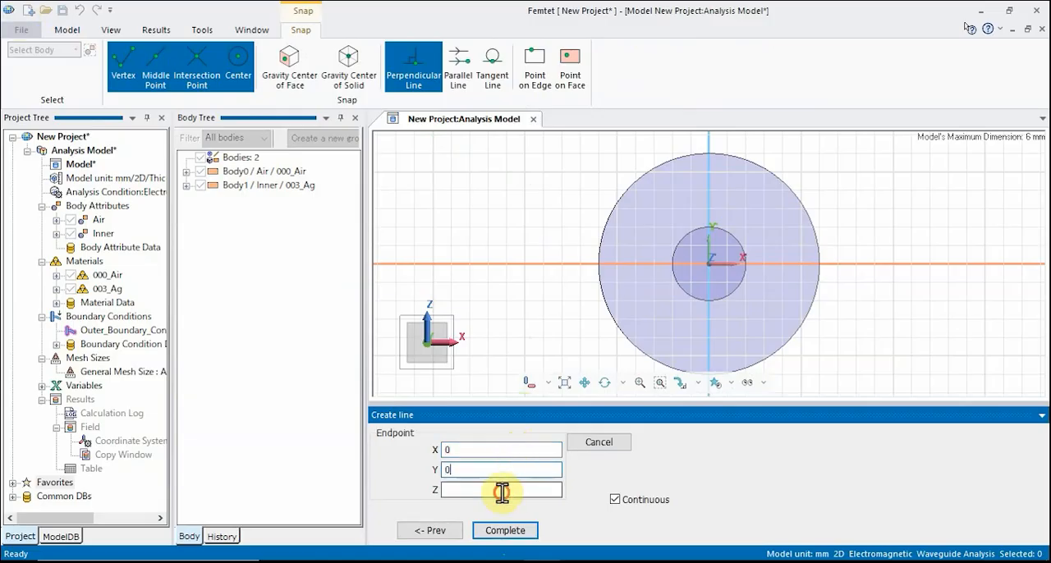
{"action": "type", "text": "3"}
{"action": "left_click", "coordinate": [505, 530]}
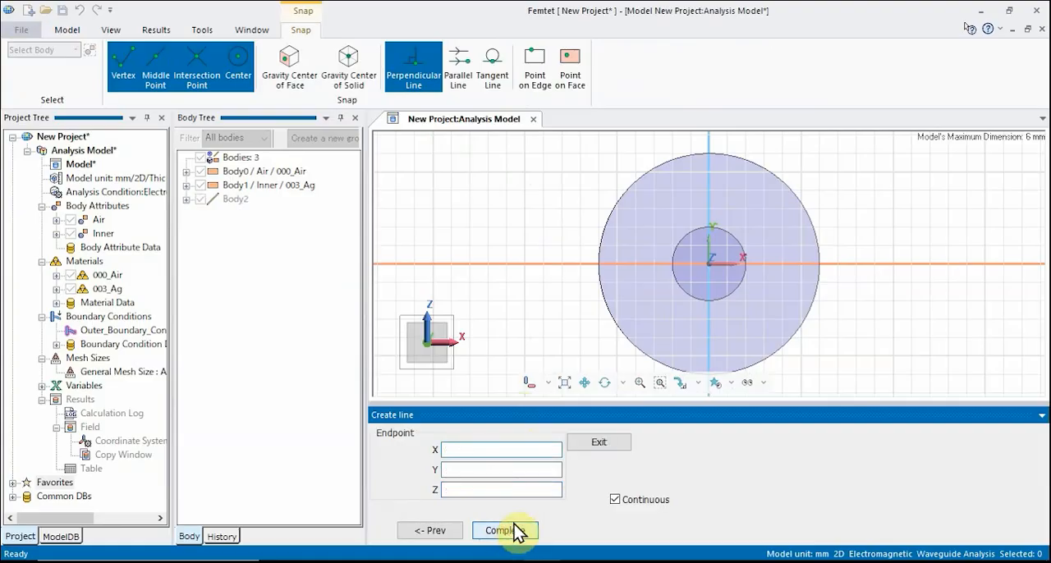
{"action": "left_click", "coordinate": [598, 444]}
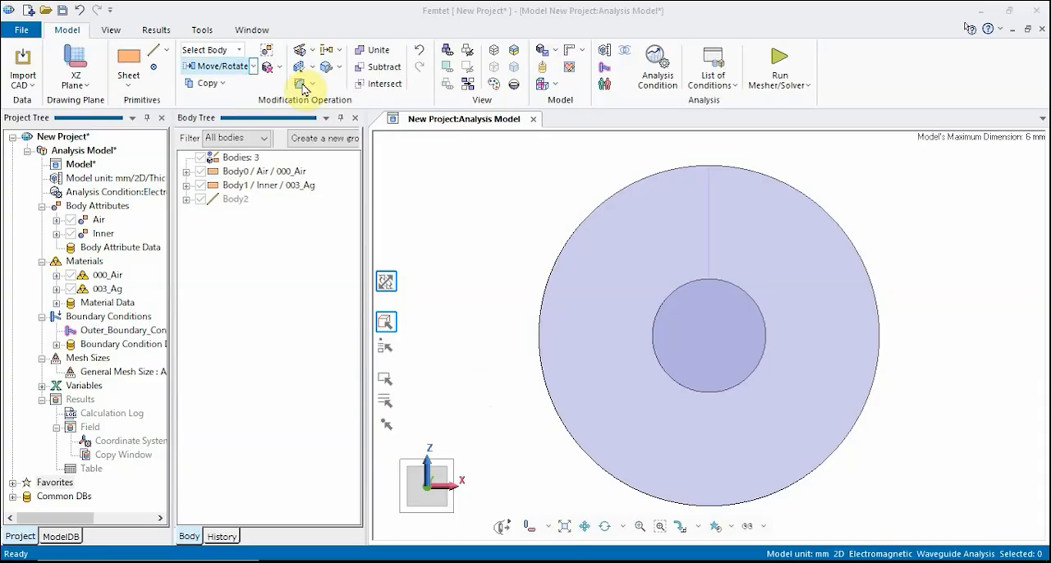
- Select the new line as an edge and give it a boundary condition named Integ
{"action": "left_click", "coordinate": [239, 50]}
{"action": "left_click", "coordinate": [220, 101]}
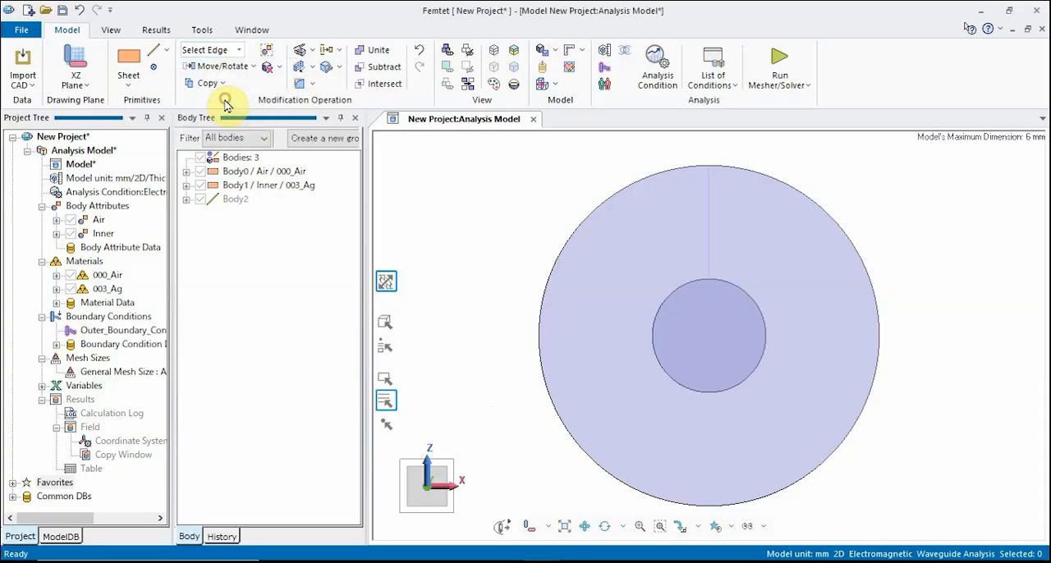
{"action": "left_click", "coordinate": [710, 222]}
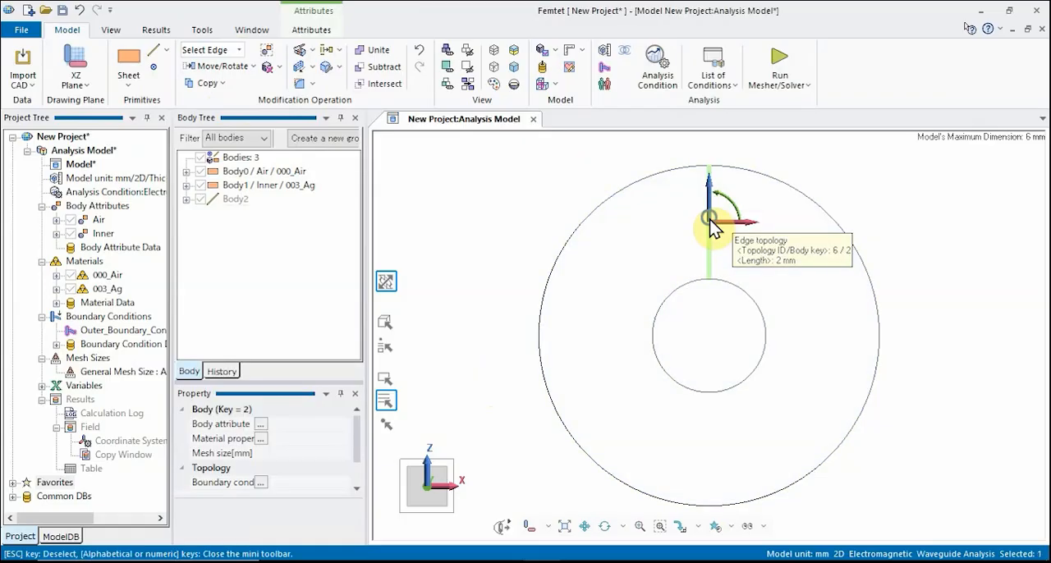
{"action": "right_click", "coordinate": [709, 220]}
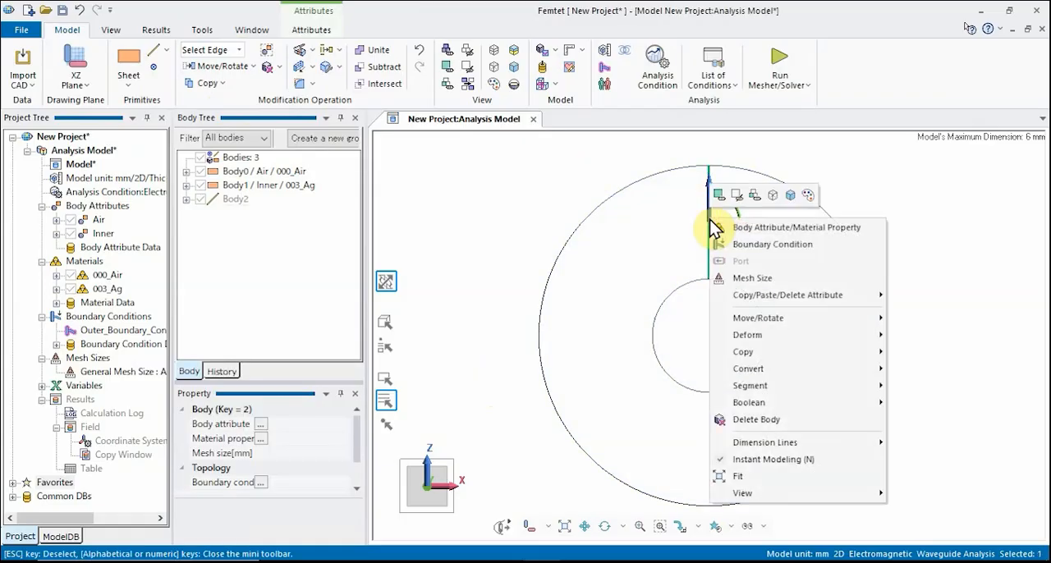
{"action": "left_click", "coordinate": [756, 245]}
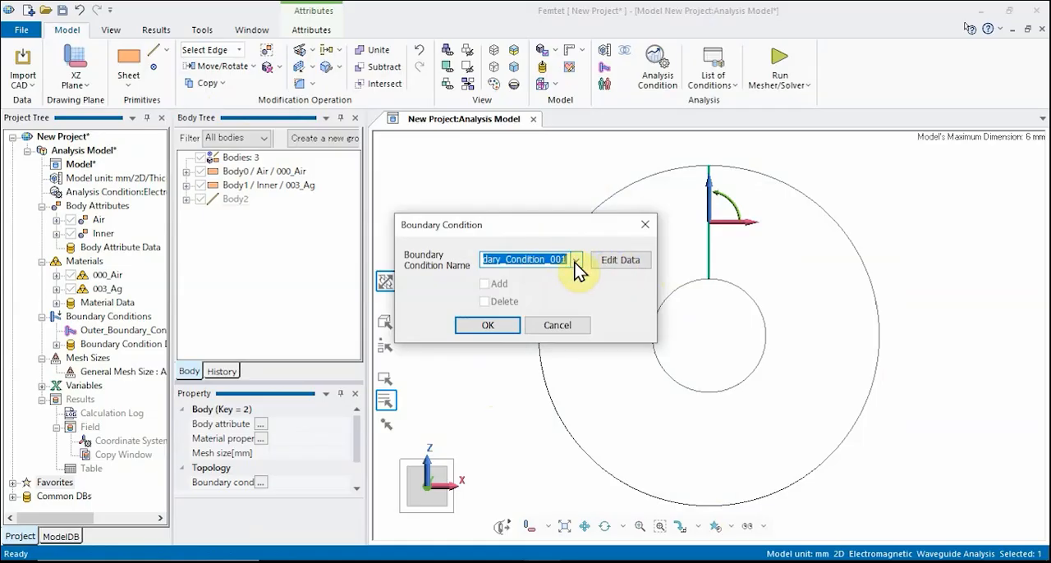
{"action": "type", "text": "In"}
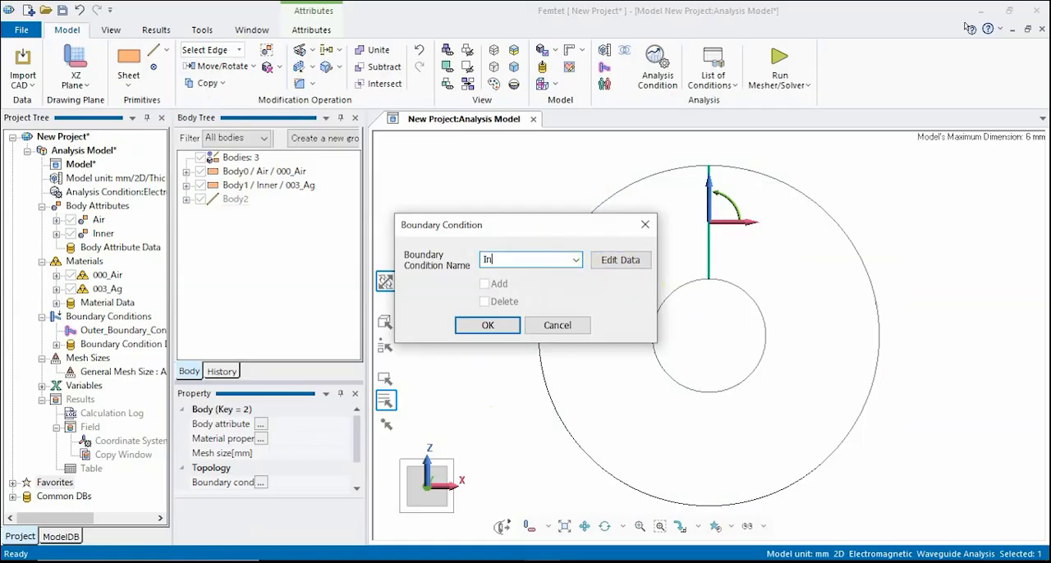
{"action": "type", "text": "teg"}
- Set the Integ boundary condition type to Integral Path, apply it to the line and clear the selection
{"action": "left_click", "coordinate": [628, 260]}
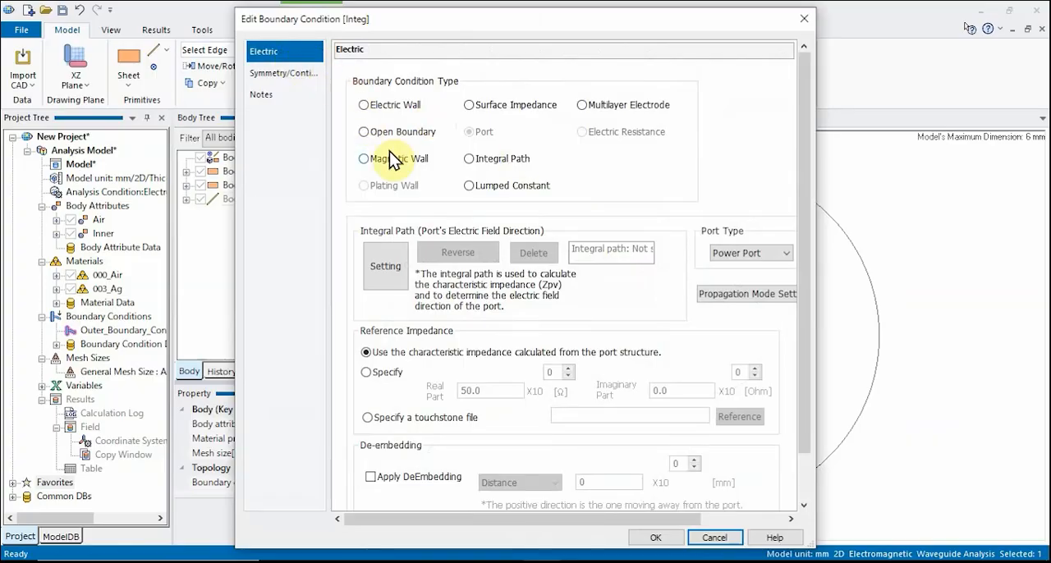
{"action": "left_click", "coordinate": [470, 159]}
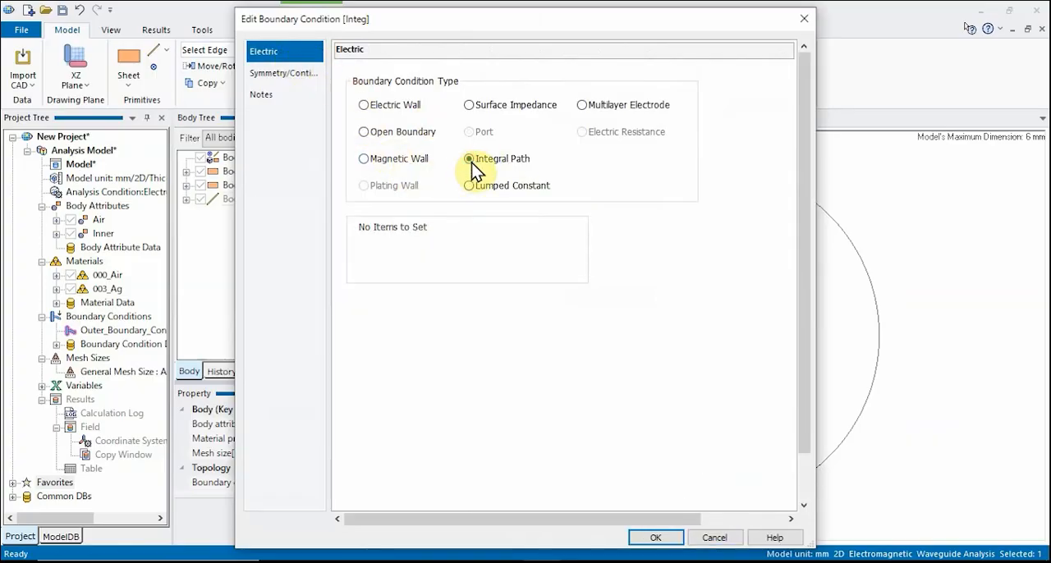
{"action": "left_click", "coordinate": [657, 539]}
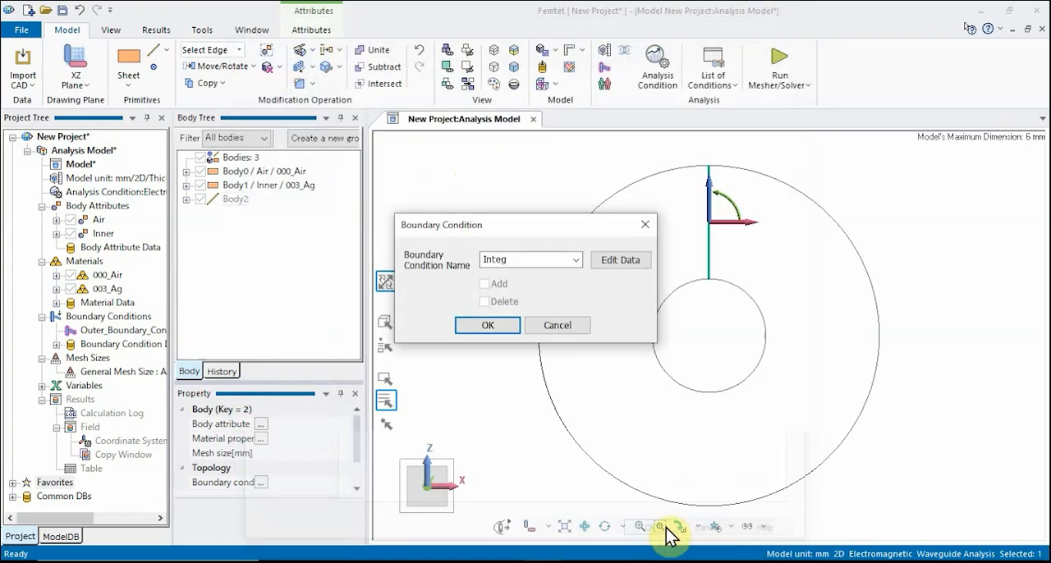
{"action": "left_click", "coordinate": [496, 327]}
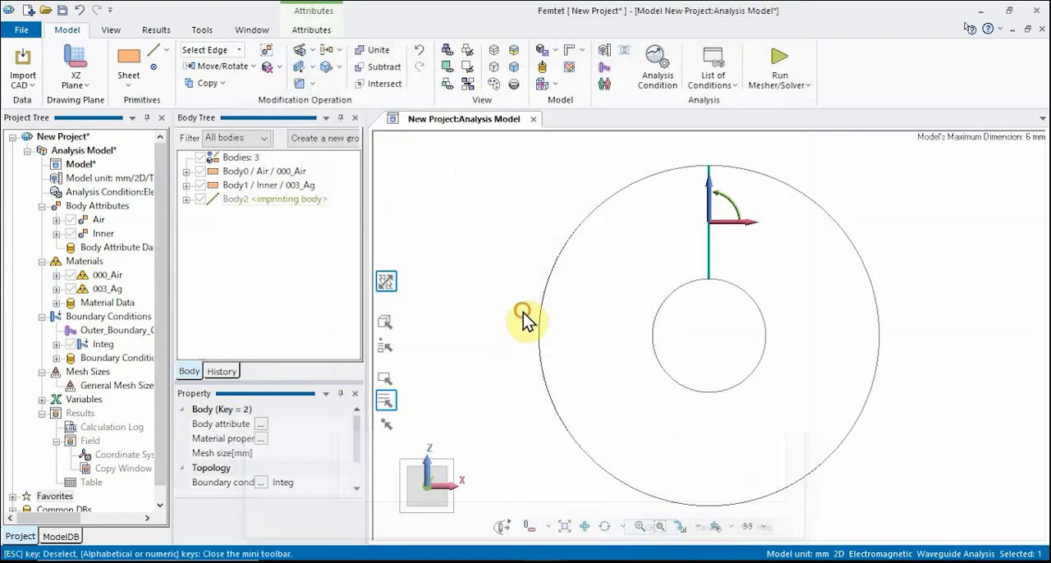
{"action": "left_click", "coordinate": [522, 320]}
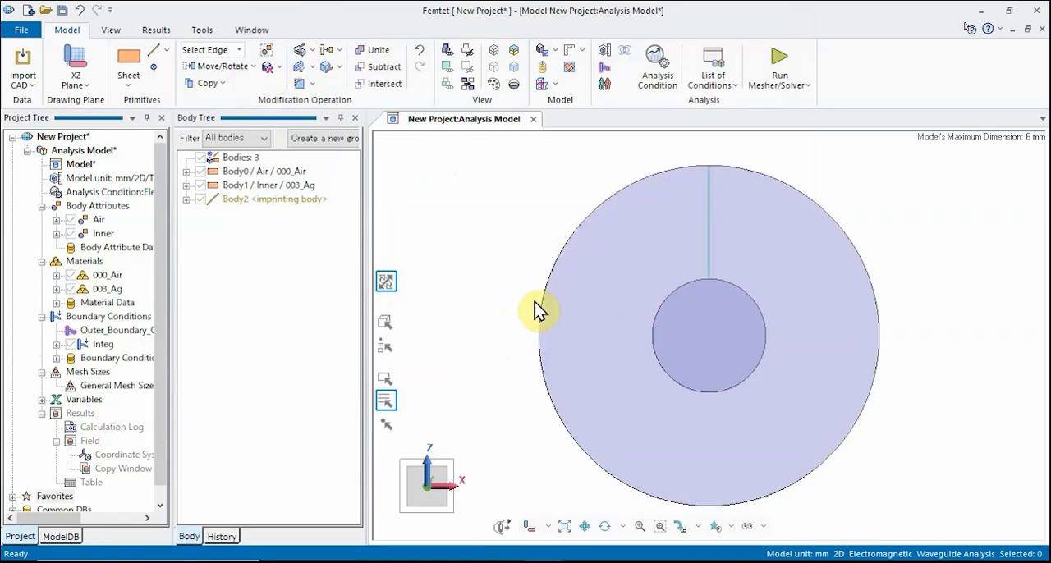
- Confirm Electric Wall as the outer boundary condition type
{"action": "left_click", "coordinate": [608, 71]}
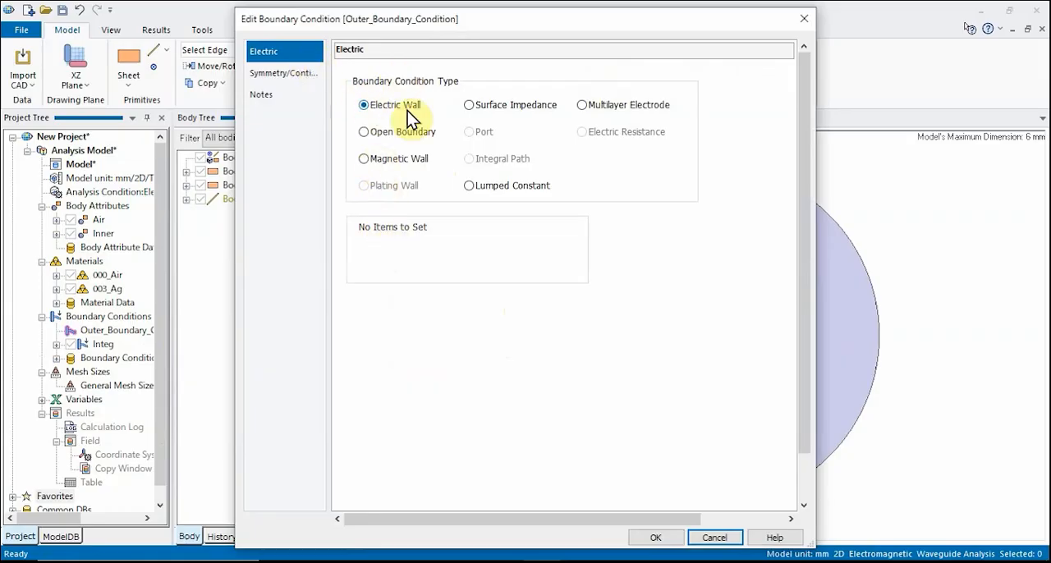
{"action": "left_click", "coordinate": [656, 538]}
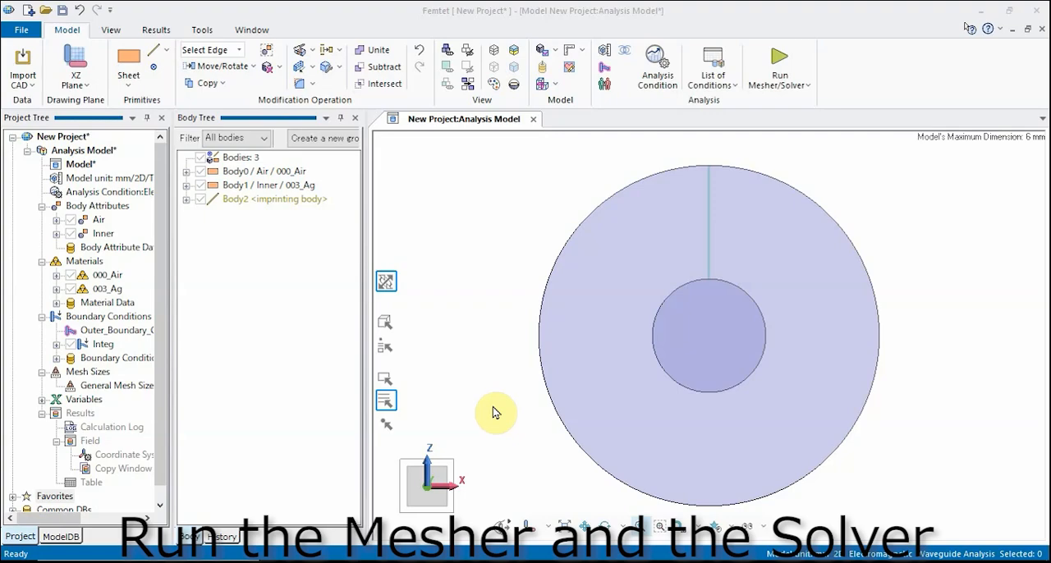
- Turn off automatic general mesh size in the analysis conditions and set the general mesh size to 0.2 mm
{"action": "left_click", "coordinate": [657, 67]}
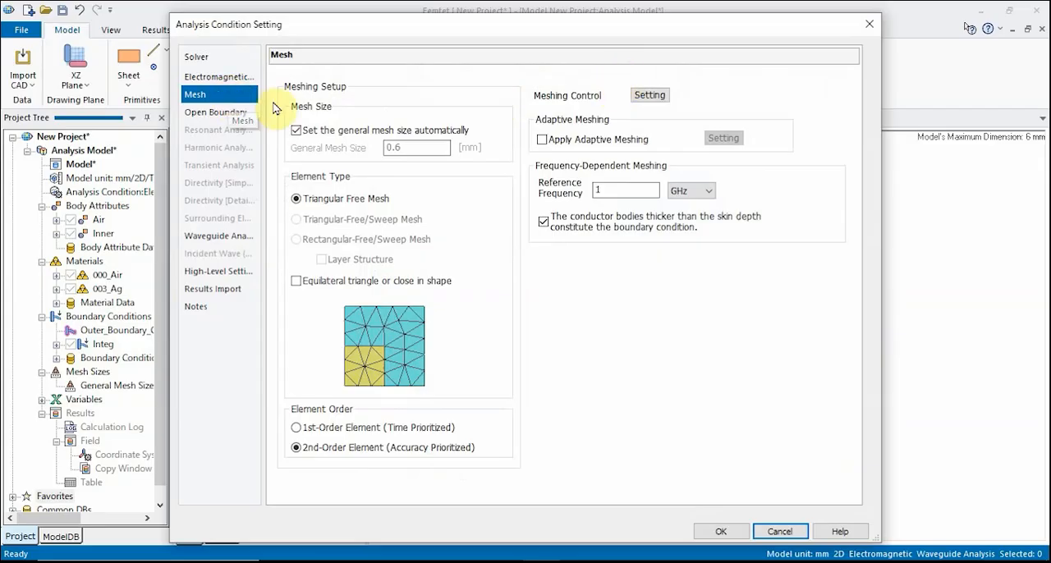
{"action": "left_click", "coordinate": [296, 131]}
{"action": "left_click", "coordinate": [296, 131]}
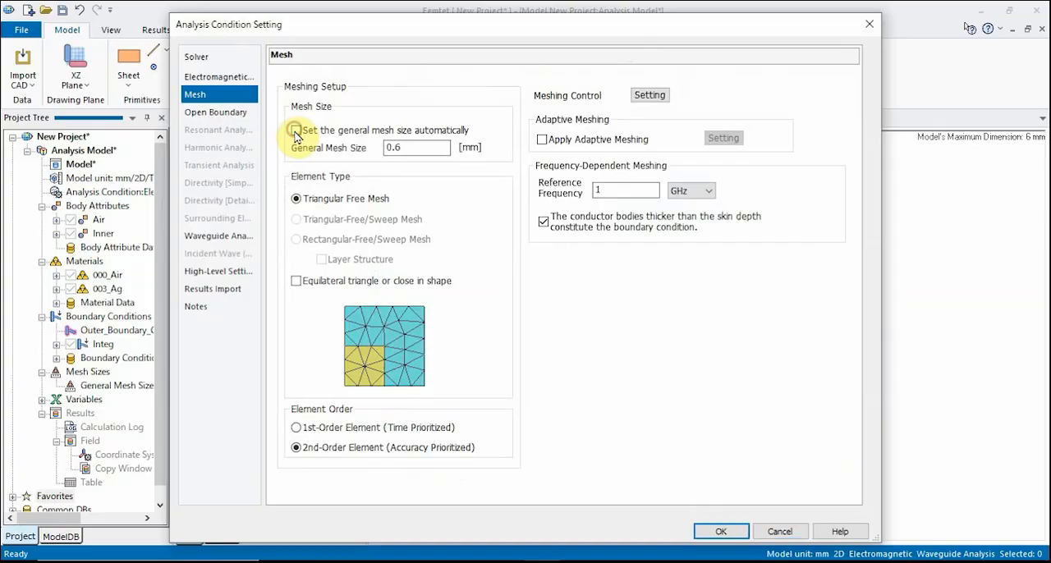
{"action": "left_click_drag", "start_coordinate": [423, 147], "coordinate": [368, 147]}
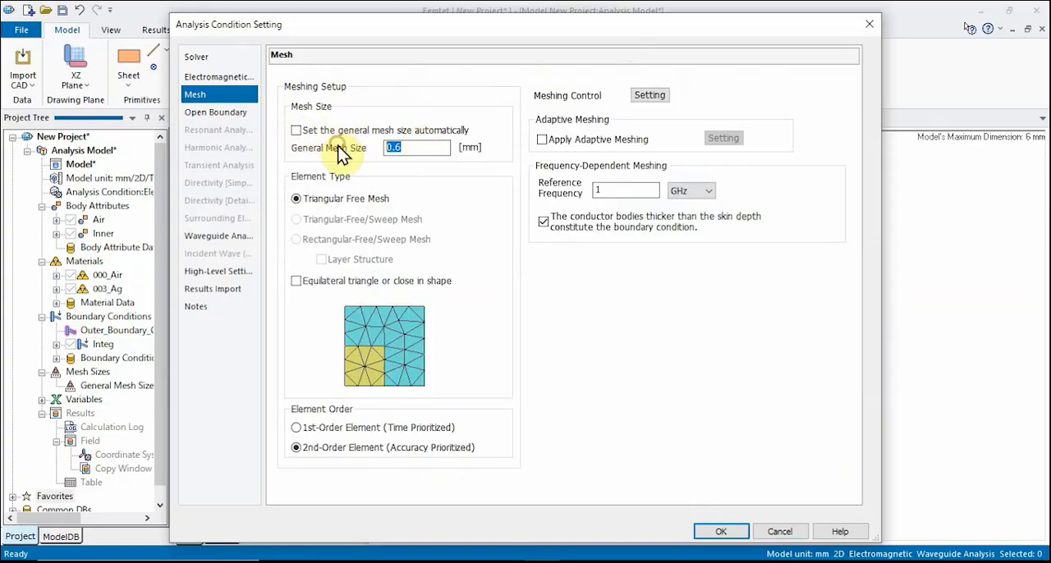
{"action": "type", "text": "0.2"}
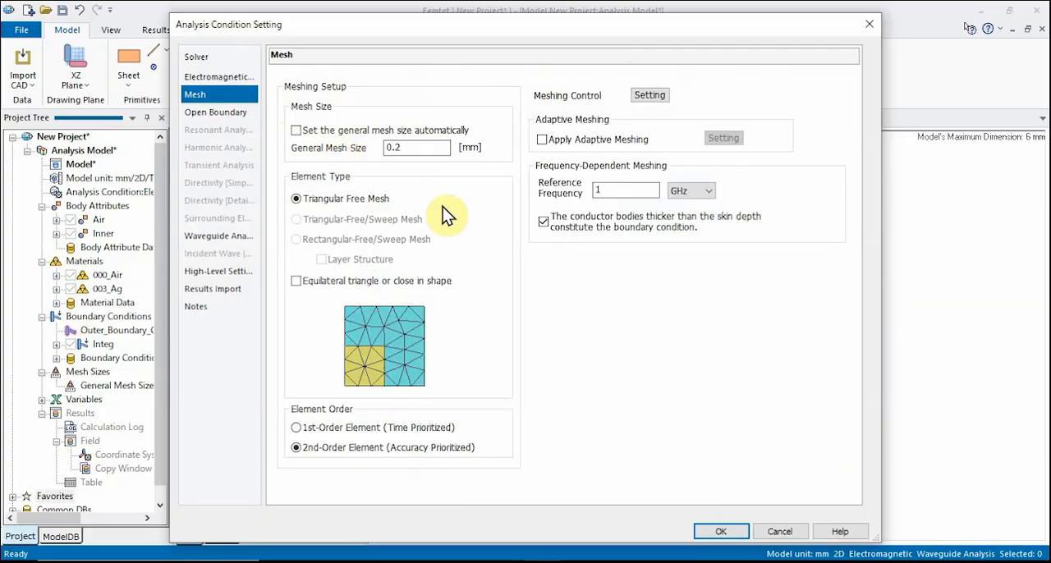
{"action": "left_click", "coordinate": [721, 531]}
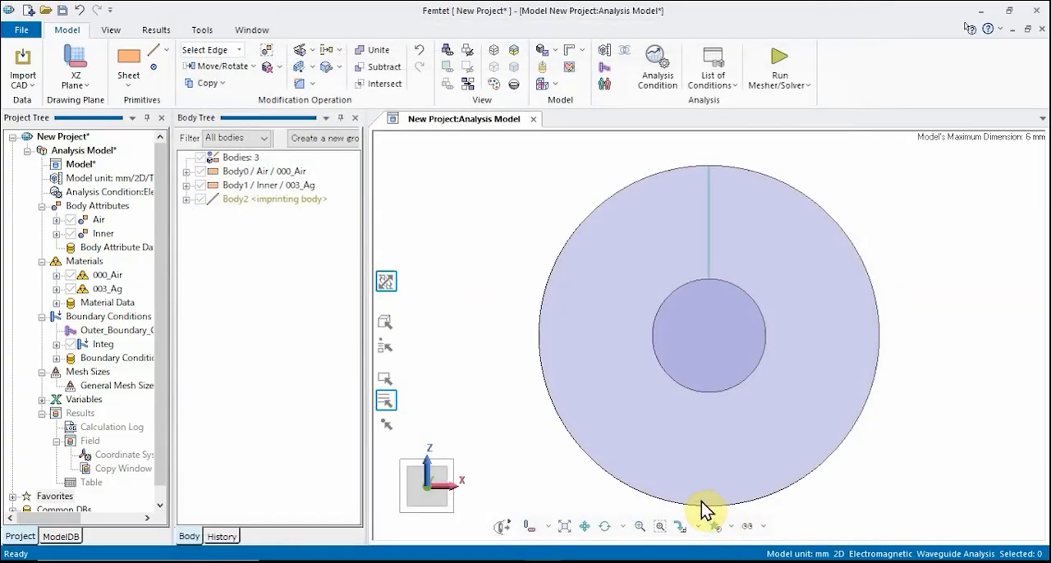
- Run the mesher and solver and show the field results, dismissing the frequency and propagation constant window
{"action": "left_click", "coordinate": [780, 59]}
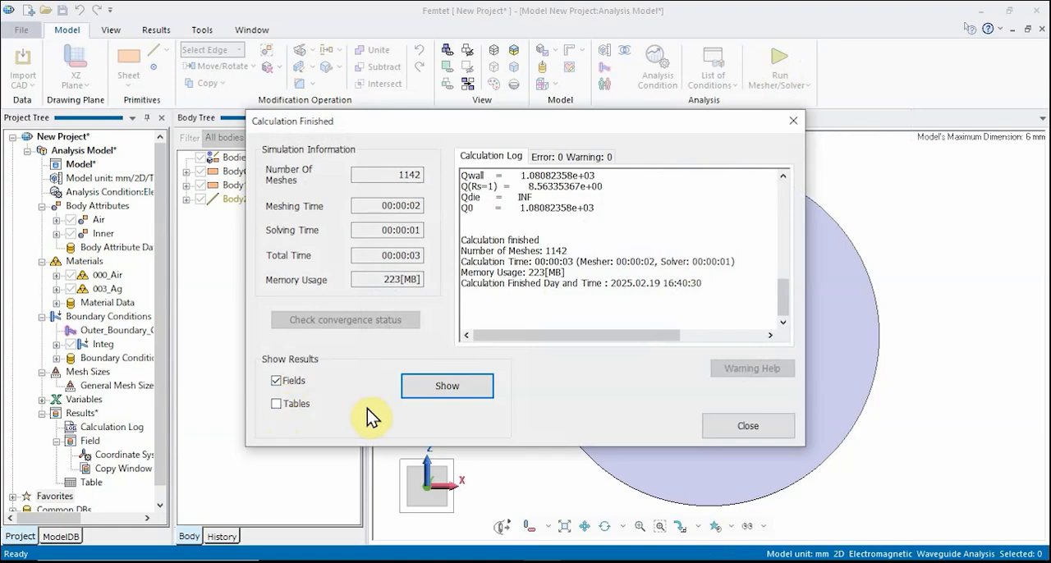
{"action": "left_click", "coordinate": [445, 387]}
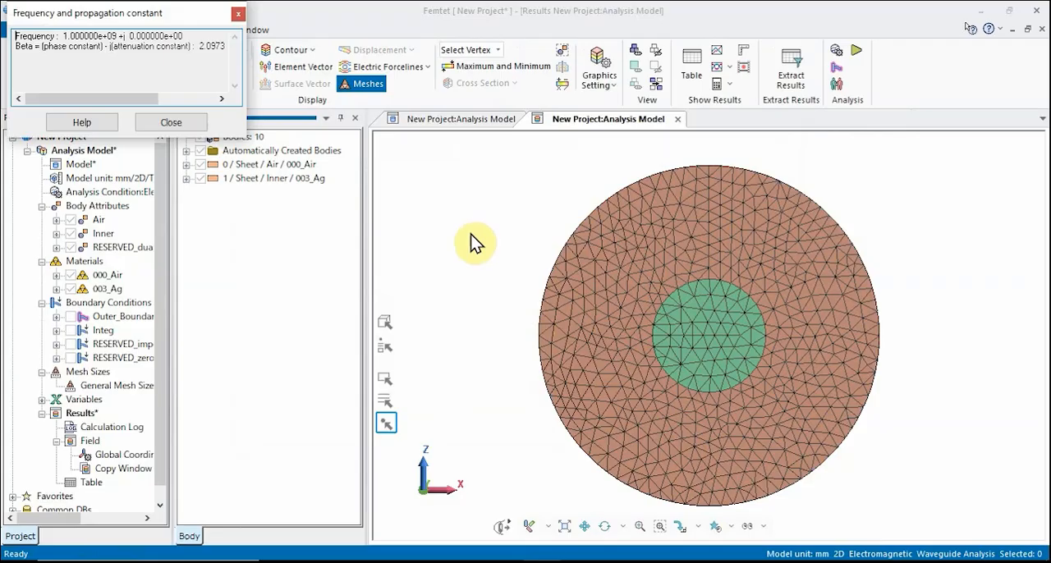
{"action": "left_click_drag", "start_coordinate": [156, 17], "coordinate": [441, 211]}
{"action": "left_click", "coordinate": [459, 265]}
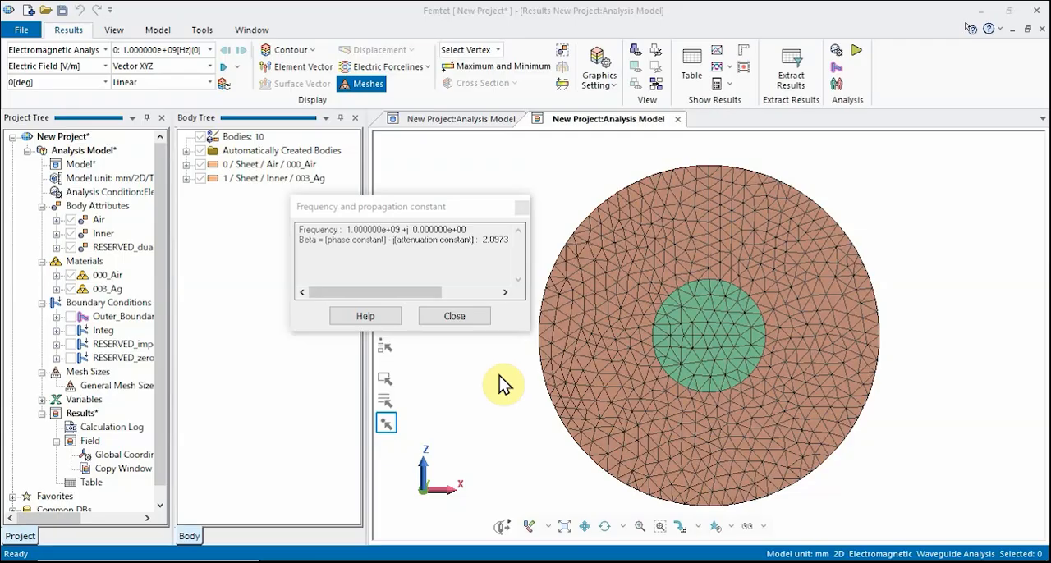
{"action": "left_click", "coordinate": [466, 317]}
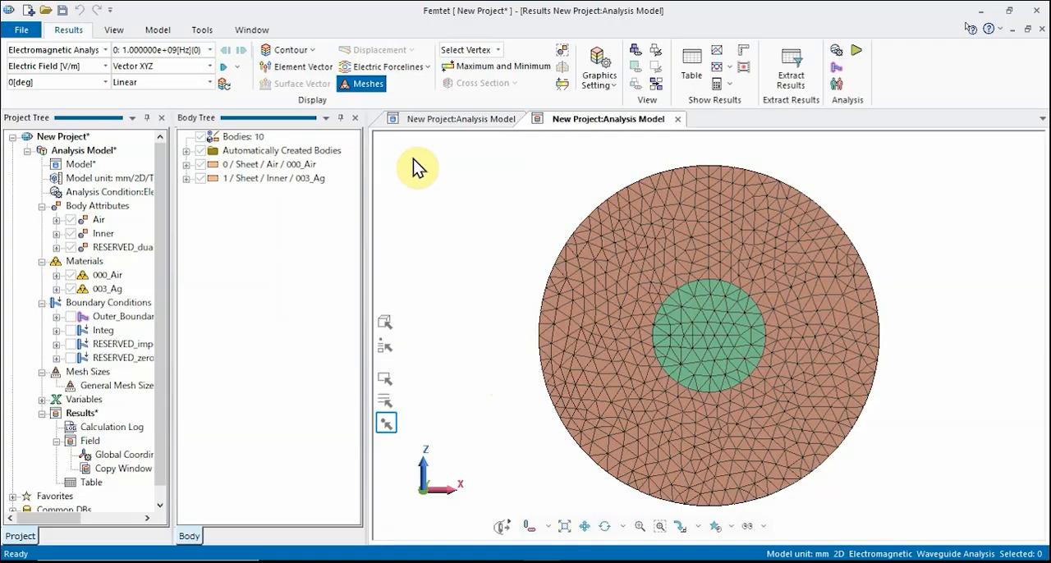
- Display the electric field as element vectors and switch the displayed quantity to Magnetic Field [A/m]
{"action": "left_click", "coordinate": [310, 70]}
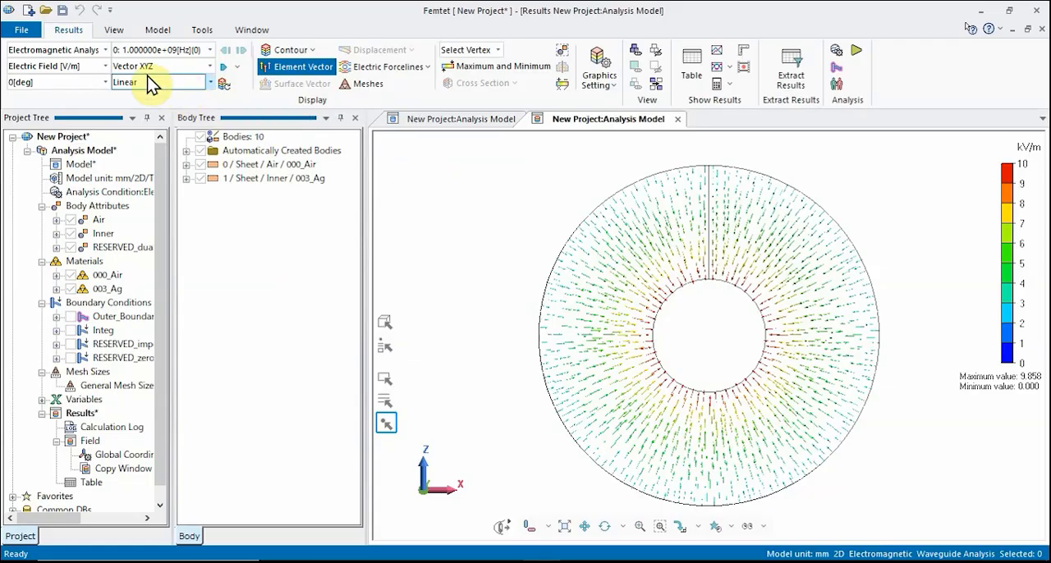
{"action": "left_click", "coordinate": [106, 66]}
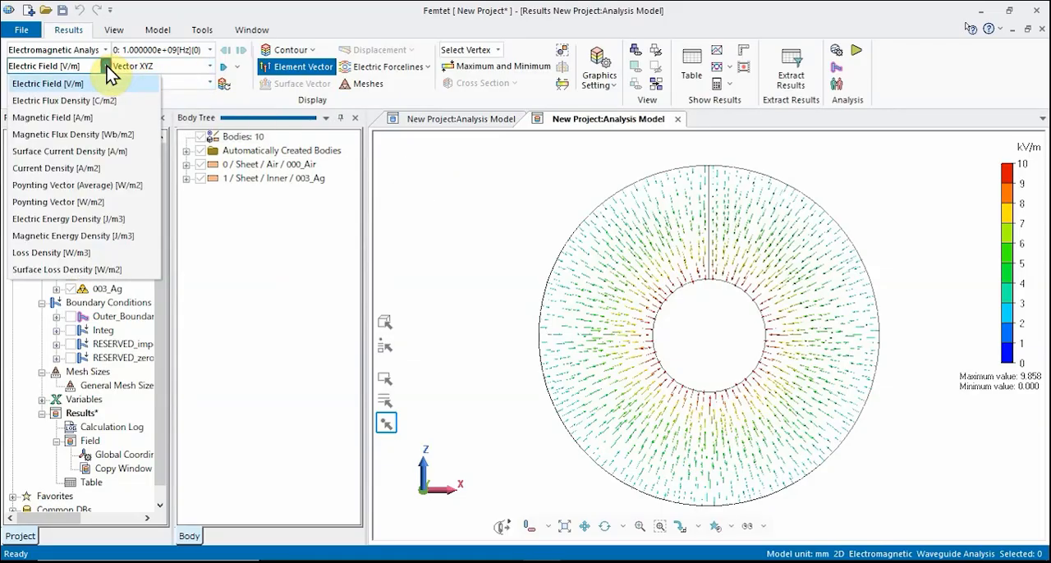
{"action": "left_click", "coordinate": [92, 118]}
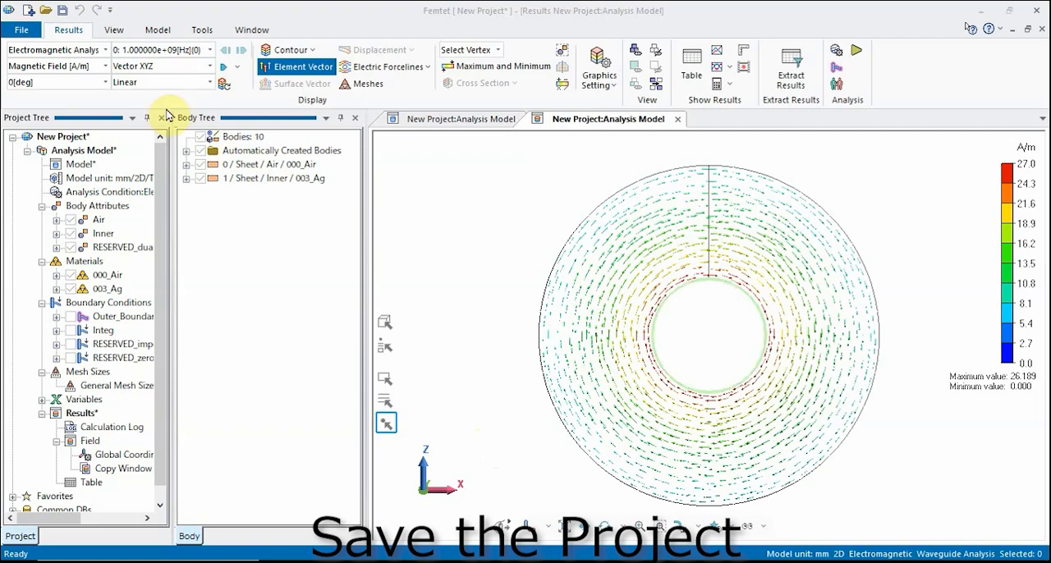
- Start saving the current project as a new project file
{"action": "left_click", "coordinate": [24, 32]}
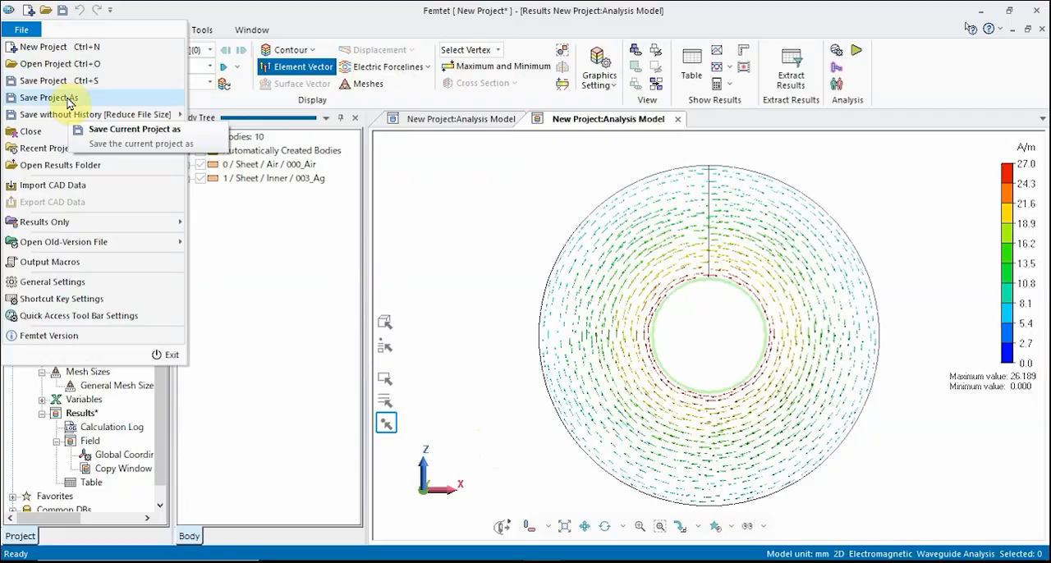
{"action": "left_click", "coordinate": [49, 97]}
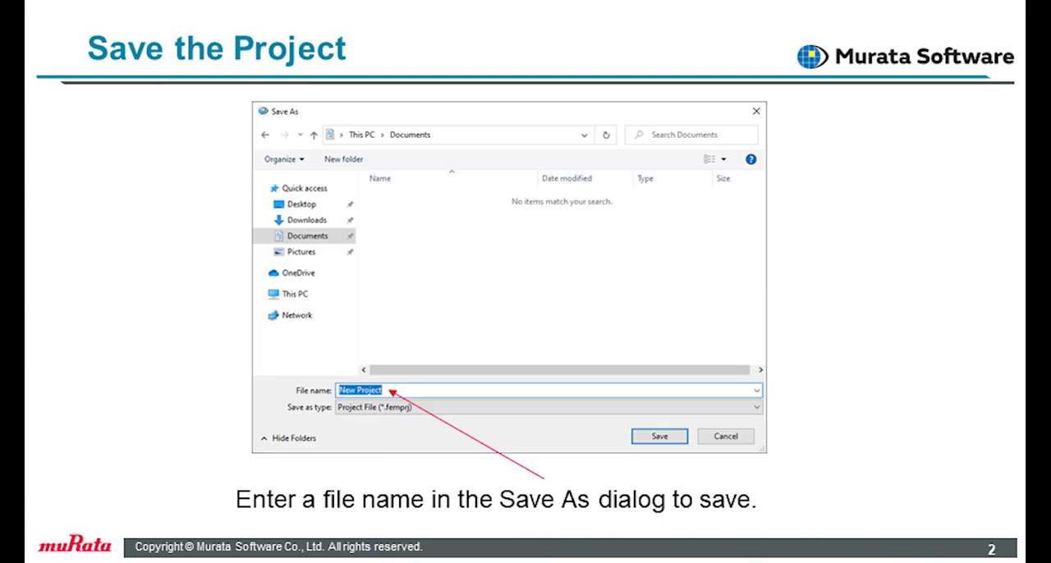